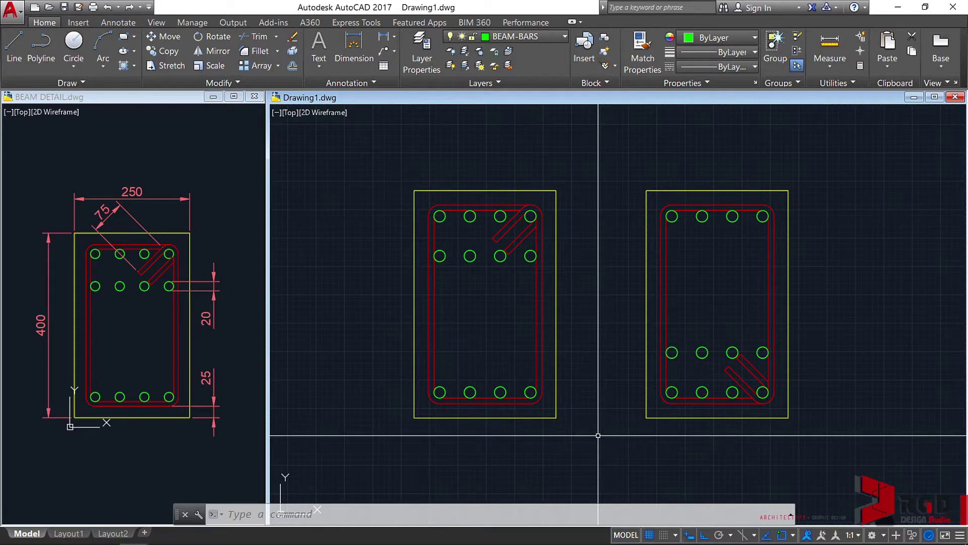
# Step: Pick DIMENSION from the Home tab's layer list to make it the current layer
pyautogui.click(557, 37)
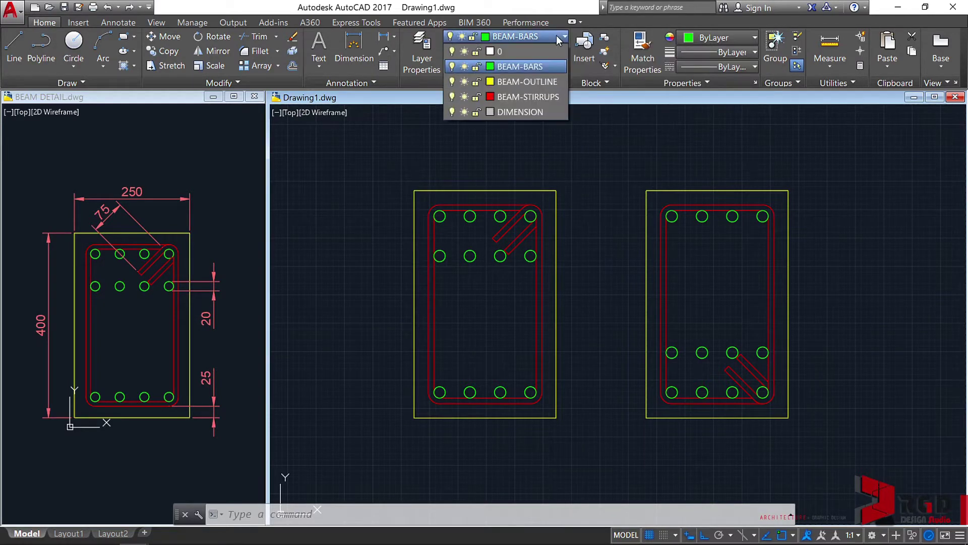
pyautogui.click(519, 112)
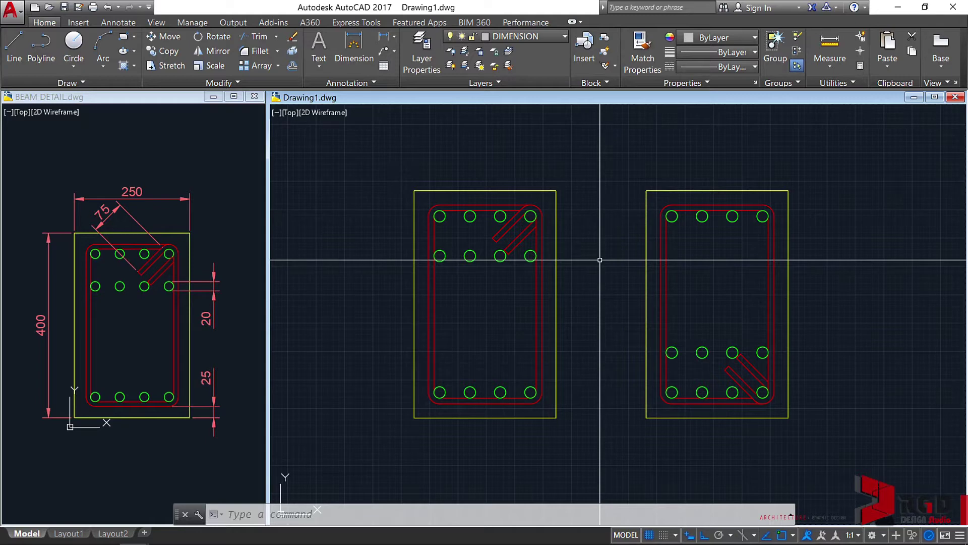
# Step: Open the Dimension Style Manager with the D command to start a new style from ISO-25
pyautogui.write('D')
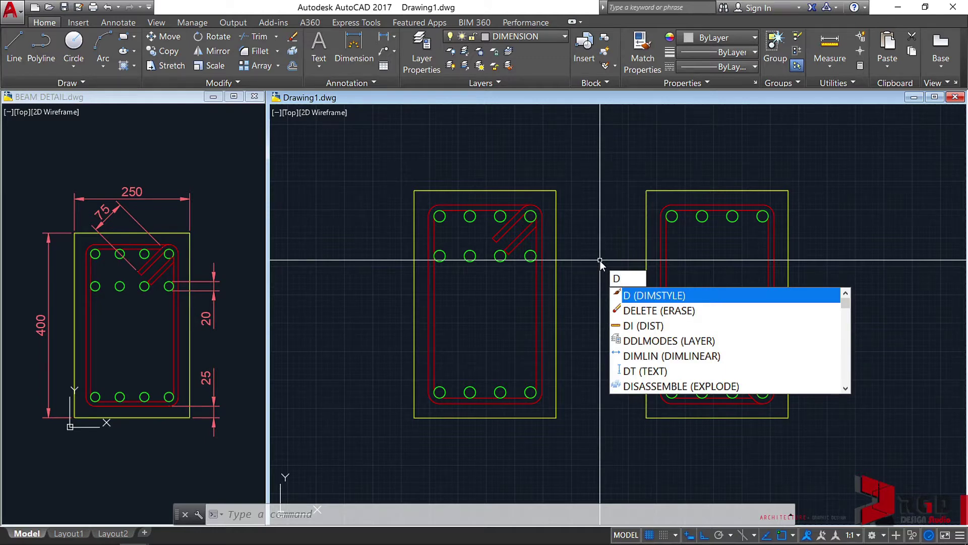
pyautogui.press('Return')
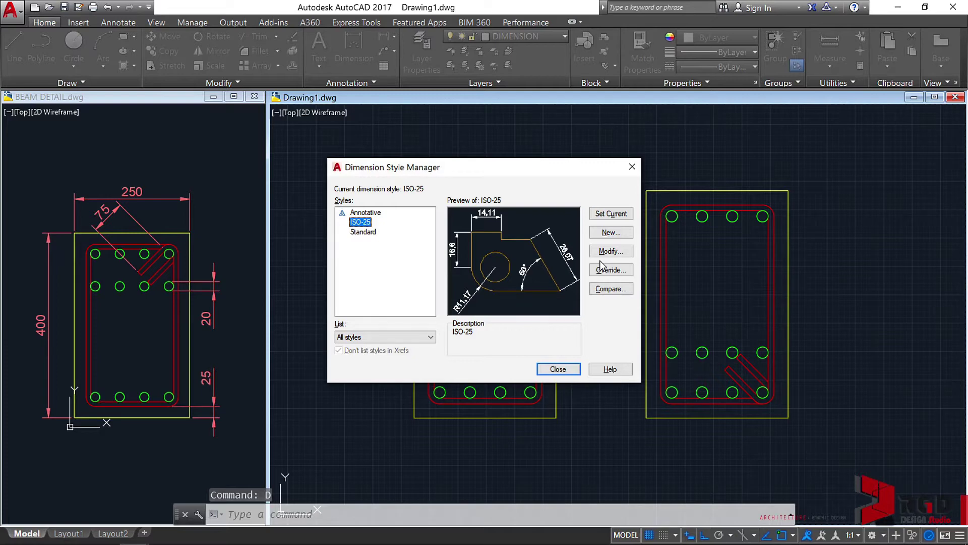
pyautogui.moveTo(365, 239)
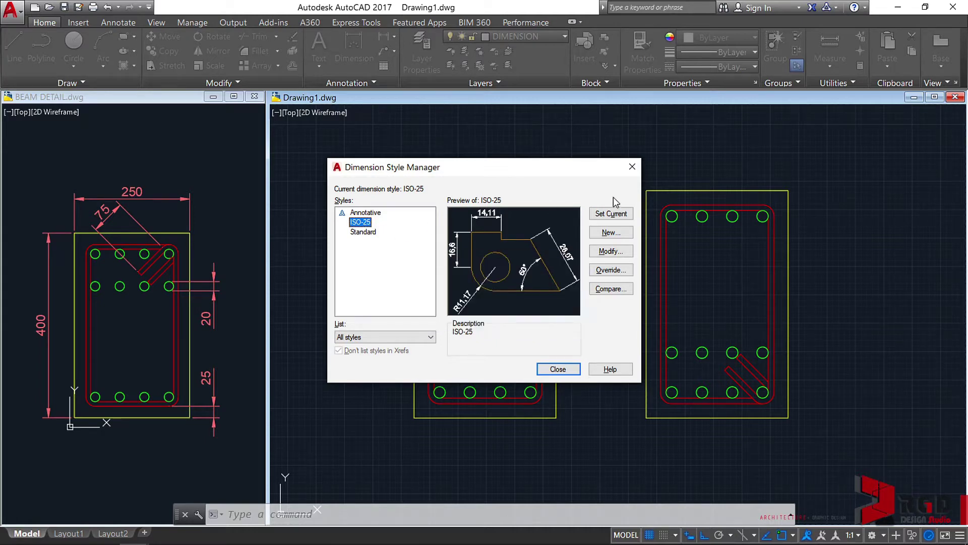
# Step: Name the new ISO-25-based dimension style D-10 and continue to its settings
pyautogui.click(622, 237)
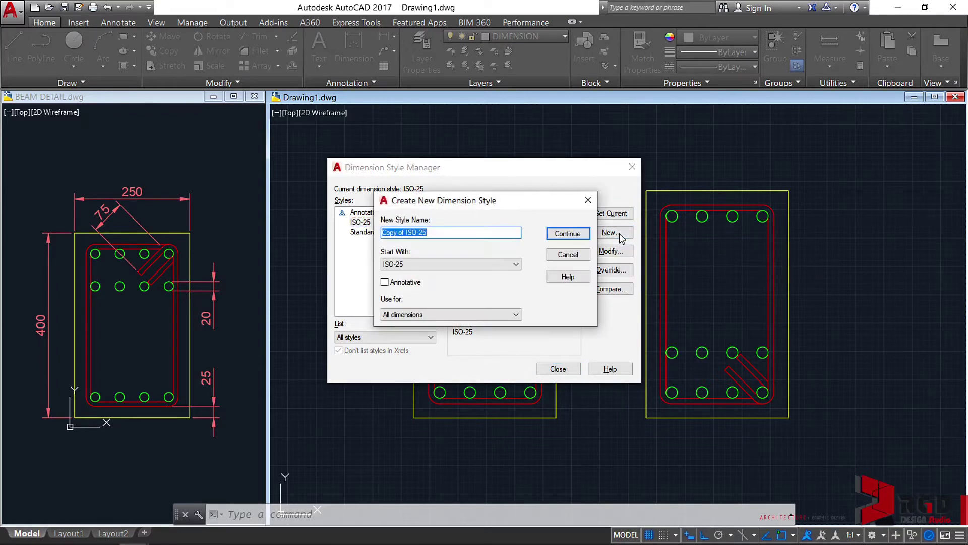
pyautogui.moveTo(493, 204); pyautogui.dragTo(535, 174)
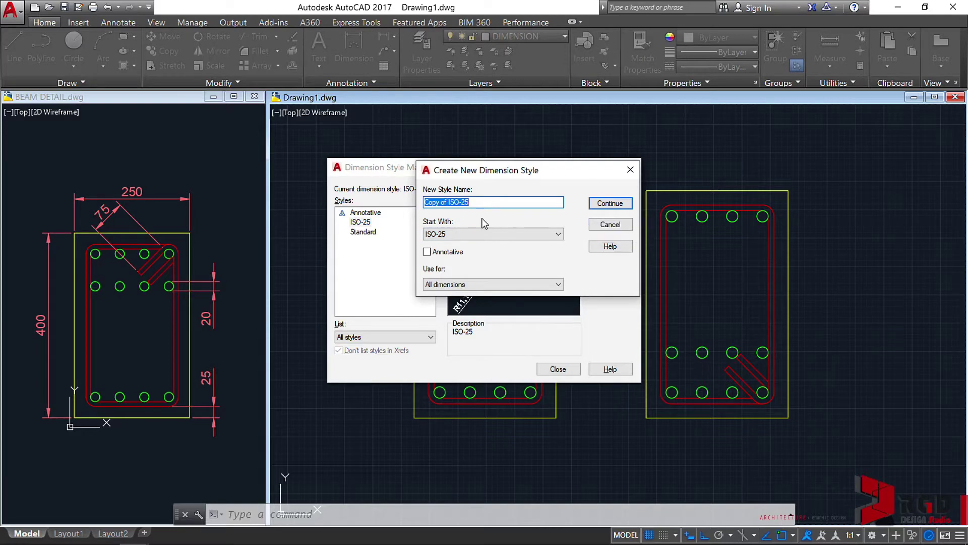
pyautogui.write('D-10')
pyautogui.click(611, 204)
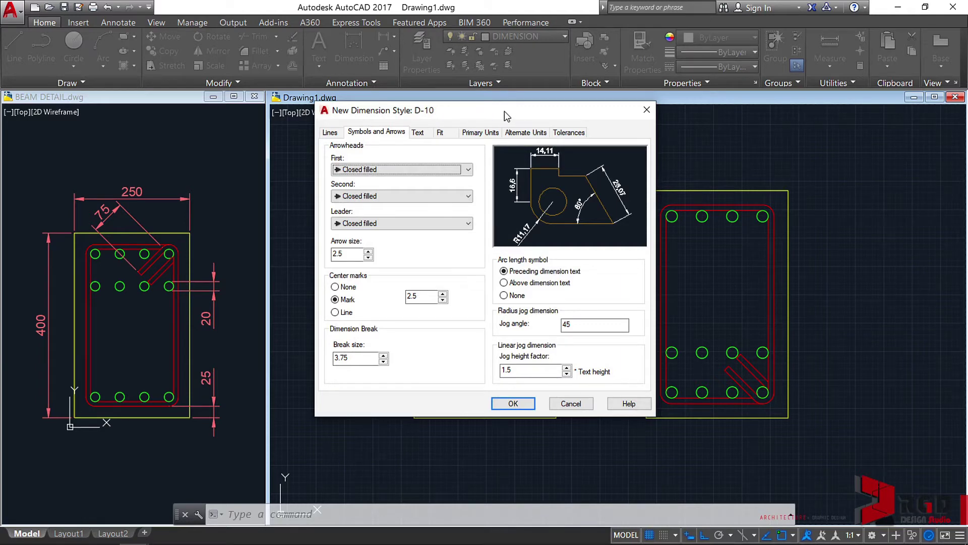
# Step: Set D-10's first and leader arrowheads to Closed blank and its arrow size to 2
pyautogui.click(332, 134)
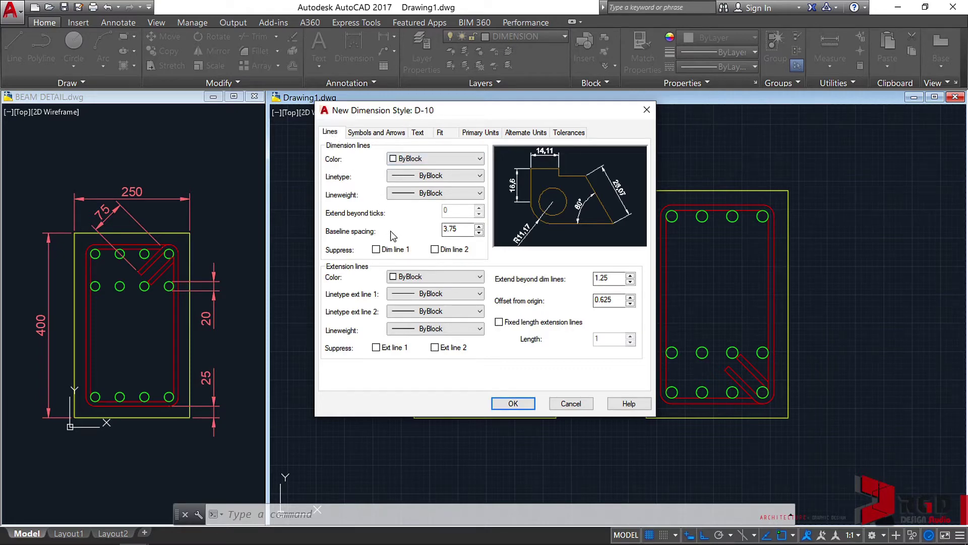
pyautogui.click(370, 134)
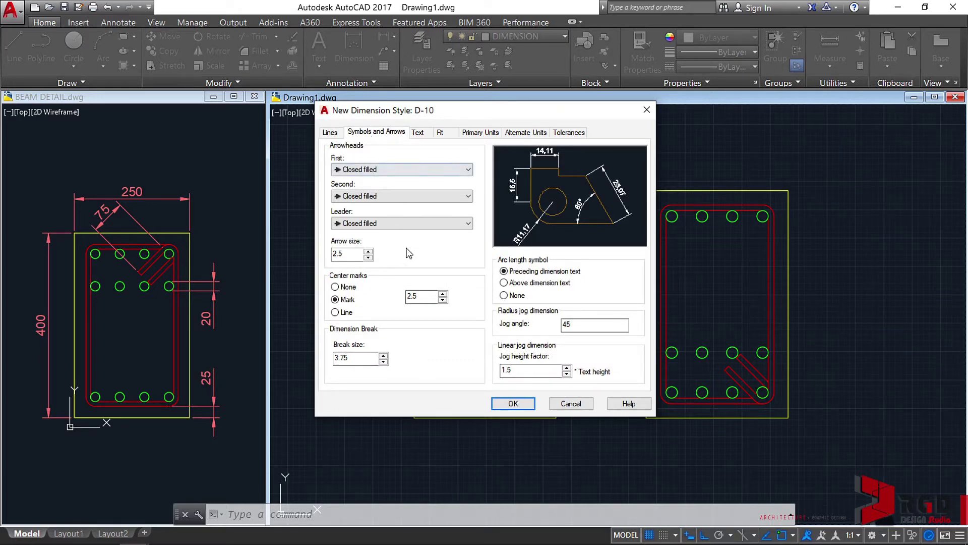
pyautogui.click(469, 172)
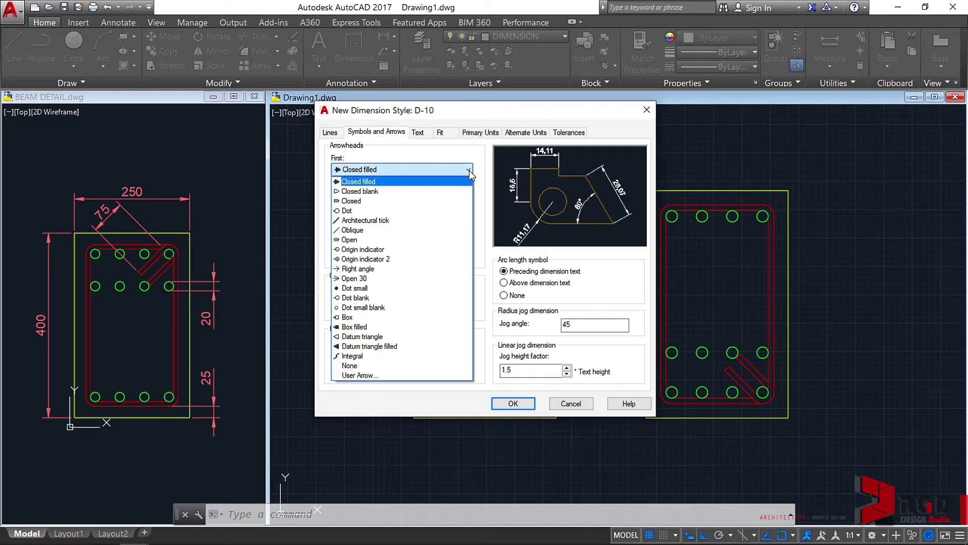
pyautogui.click(379, 191)
pyautogui.click(469, 225)
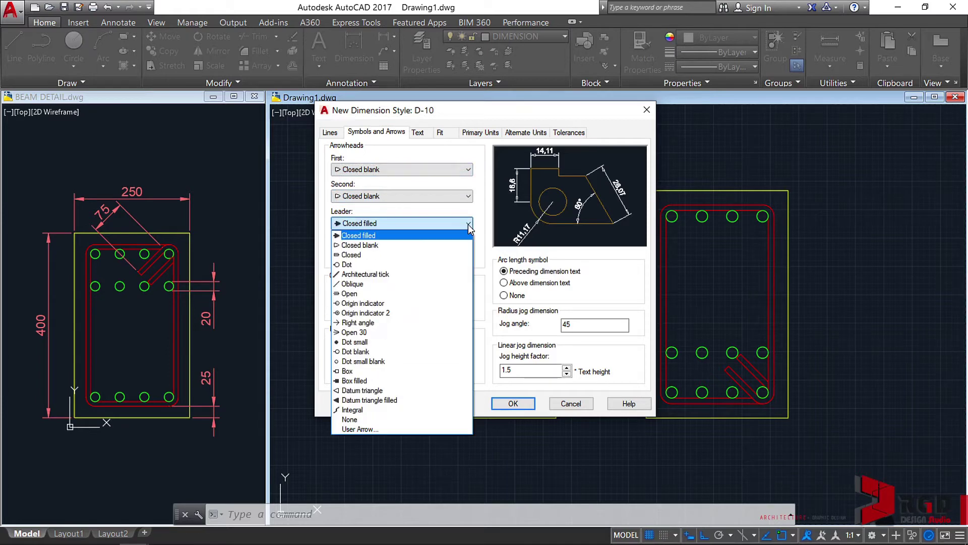
pyautogui.click(367, 249)
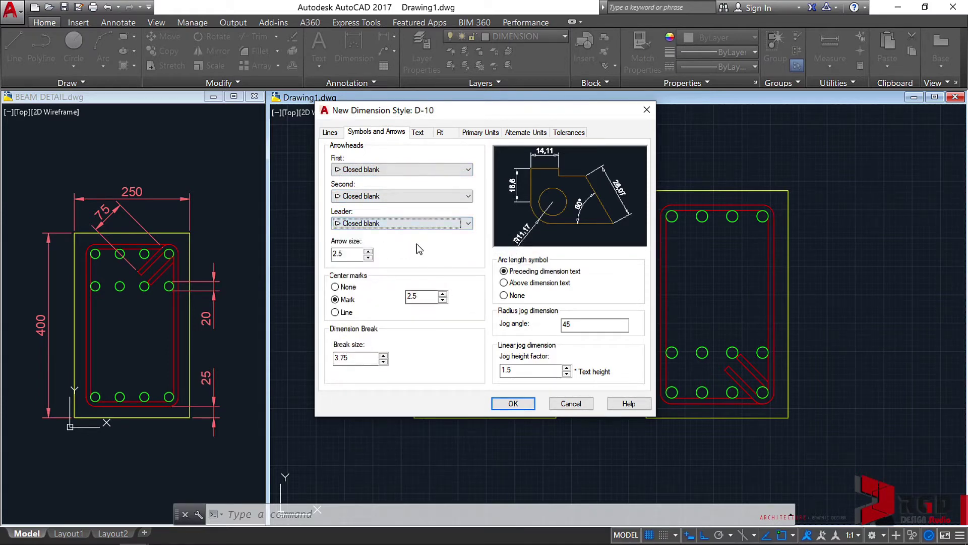
pyautogui.click(447, 170)
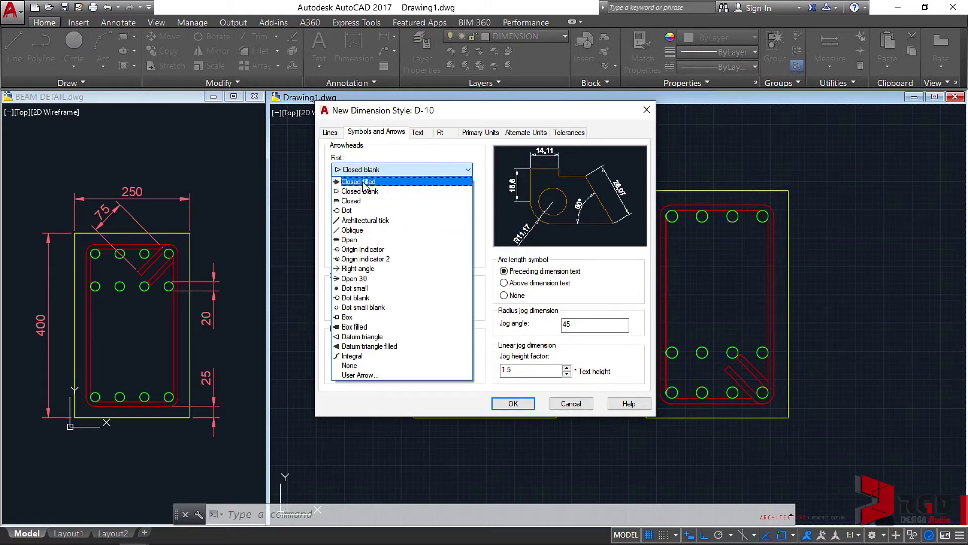
pyautogui.click(413, 155)
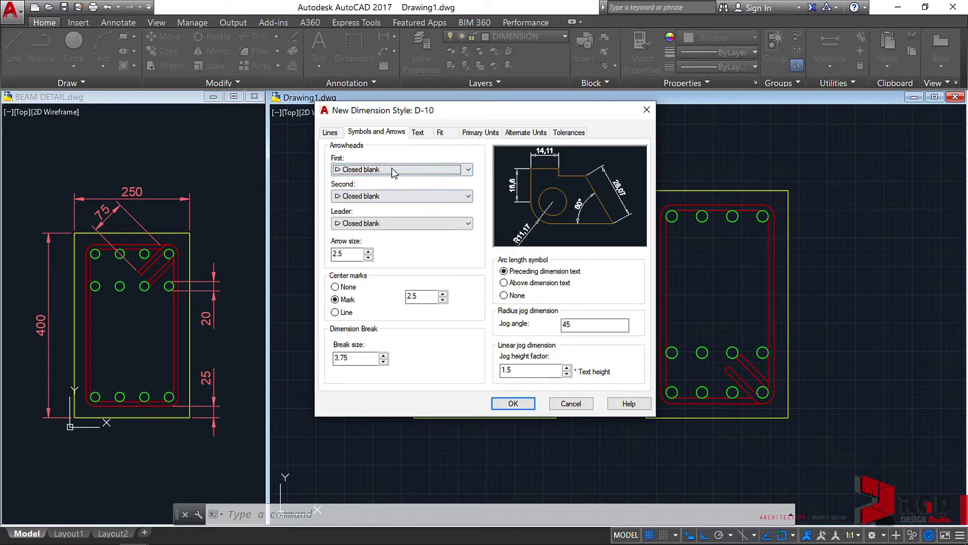
pyautogui.doubleClick(347, 255)
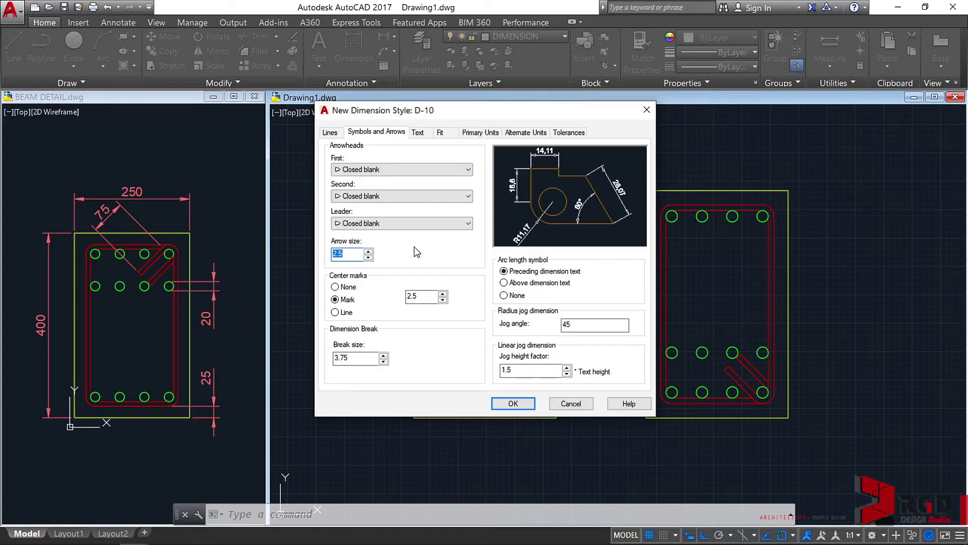
pyautogui.write('2')
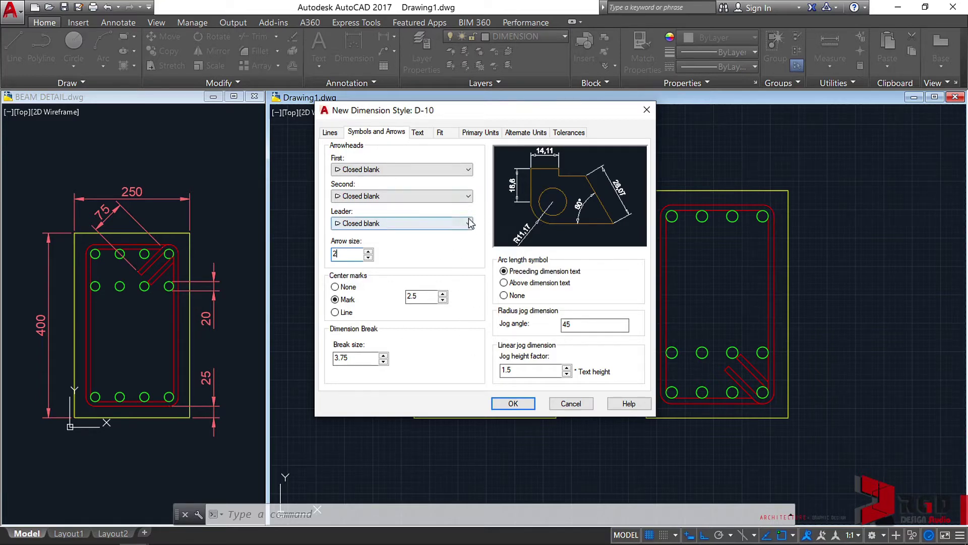
# Step: Set D-10's overall dimension scale to 10 in its Fit settings
pyautogui.click(419, 131)
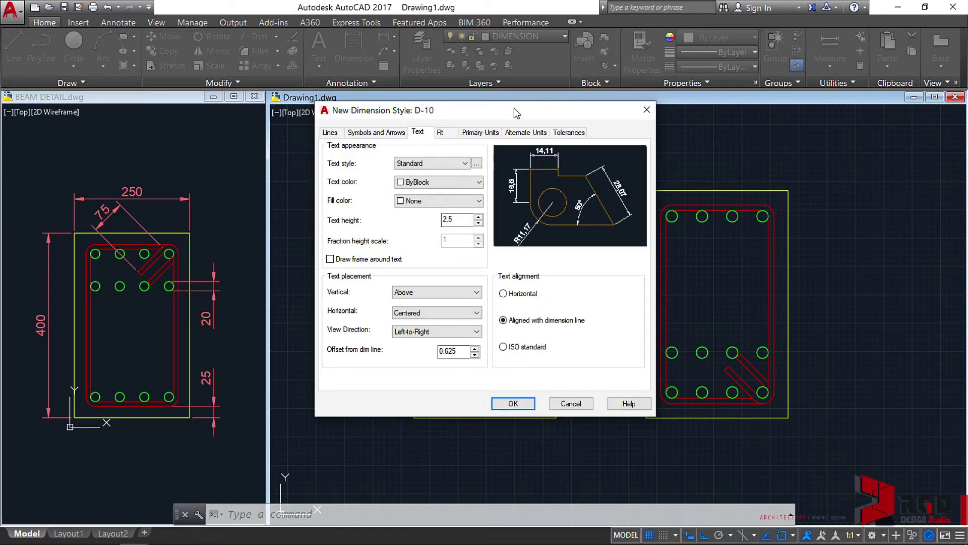
pyautogui.click(443, 134)
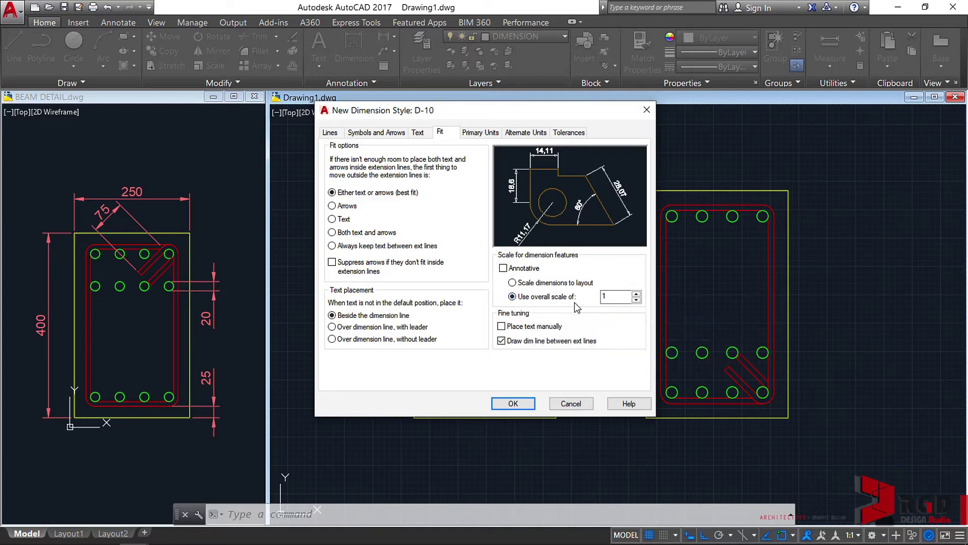
pyautogui.doubleClick(604, 297)
pyautogui.write('10')
# Step: Save the D-10 settings, set D-10 as current, and close the Dimension Style Manager
pyautogui.click(516, 398)
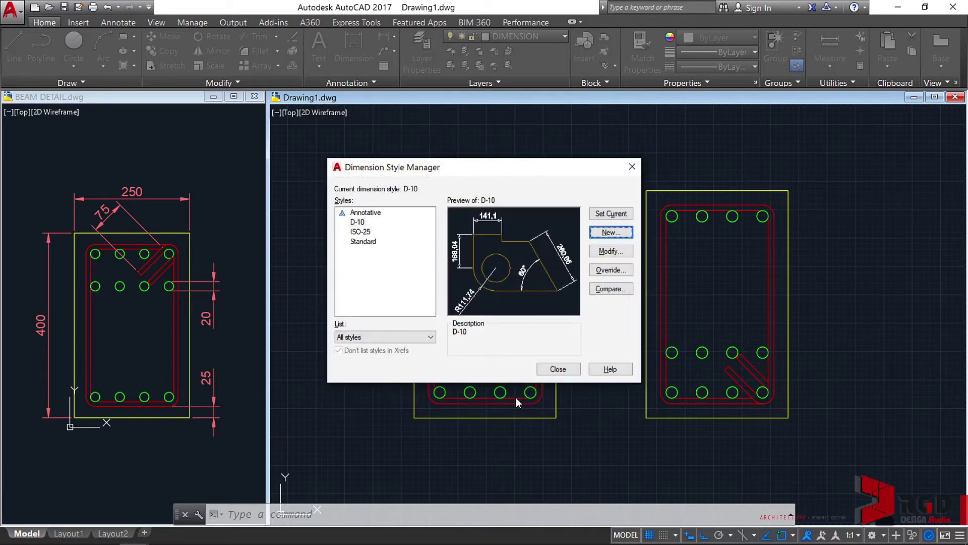
pyautogui.click(358, 222)
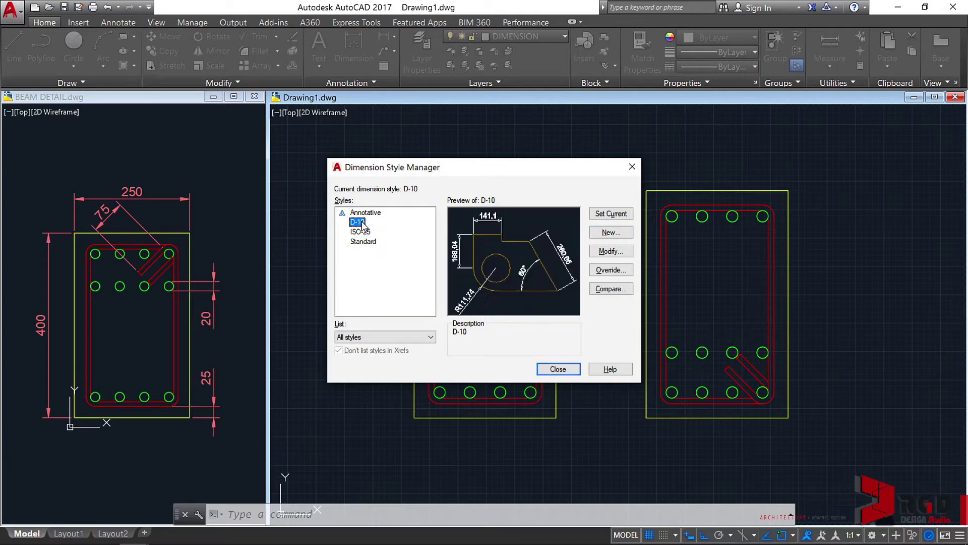
pyautogui.click(615, 218)
pyautogui.click(558, 368)
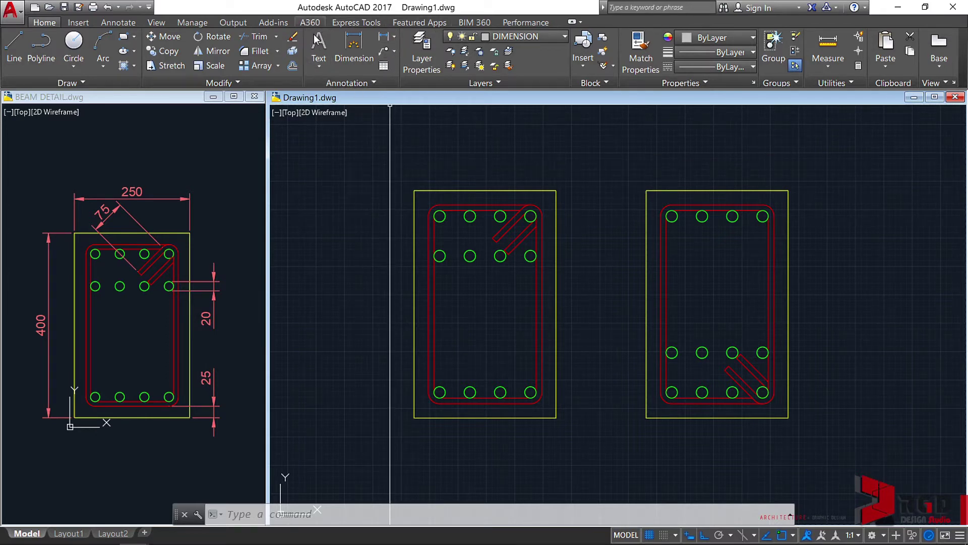
# Step: Add a 250 linear dimension across the left beam's top corners, placed above the beam
pyautogui.click(395, 38)
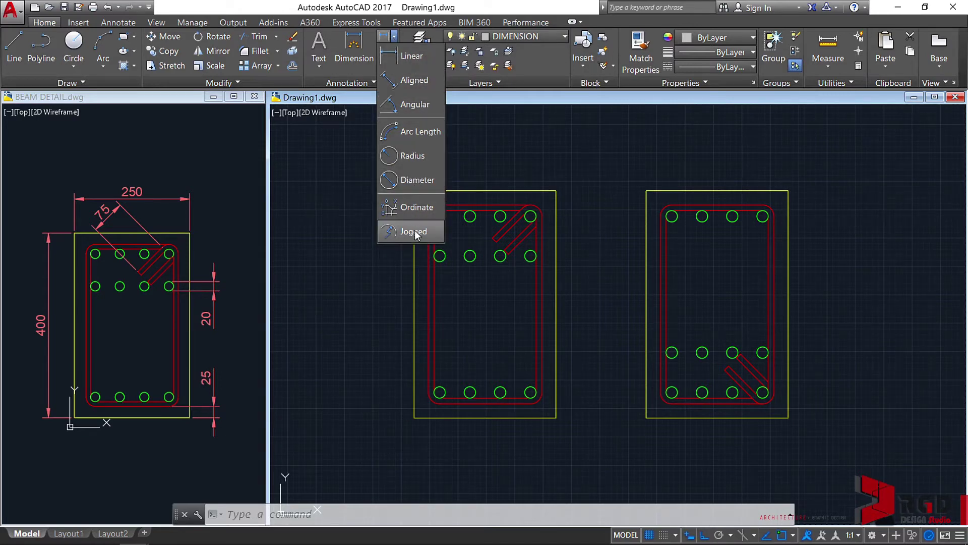
pyautogui.click(402, 56)
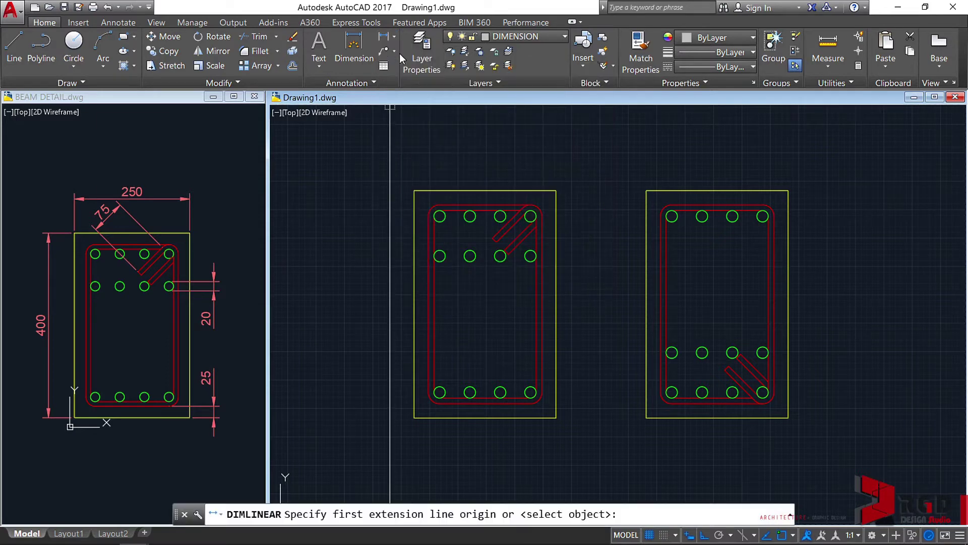
pyautogui.click(414, 191)
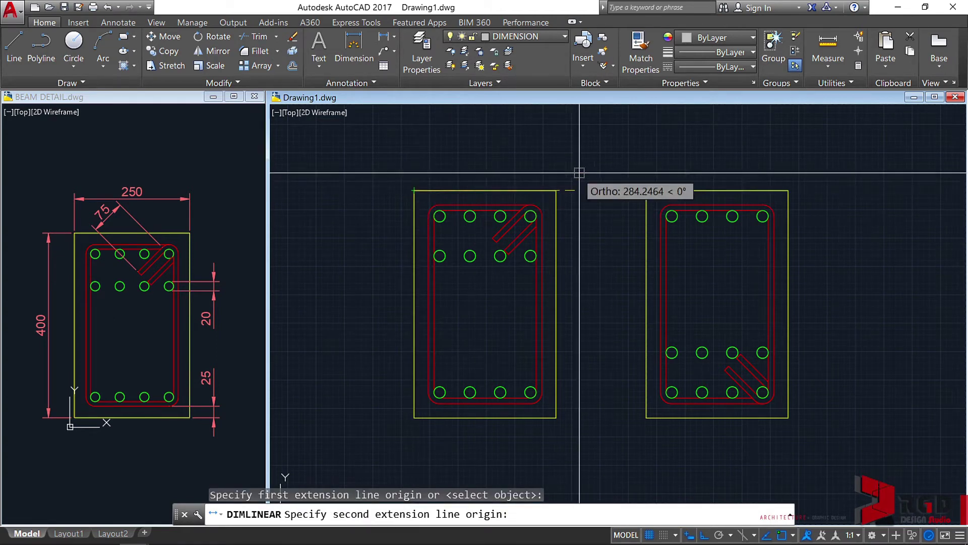
pyautogui.click(556, 190)
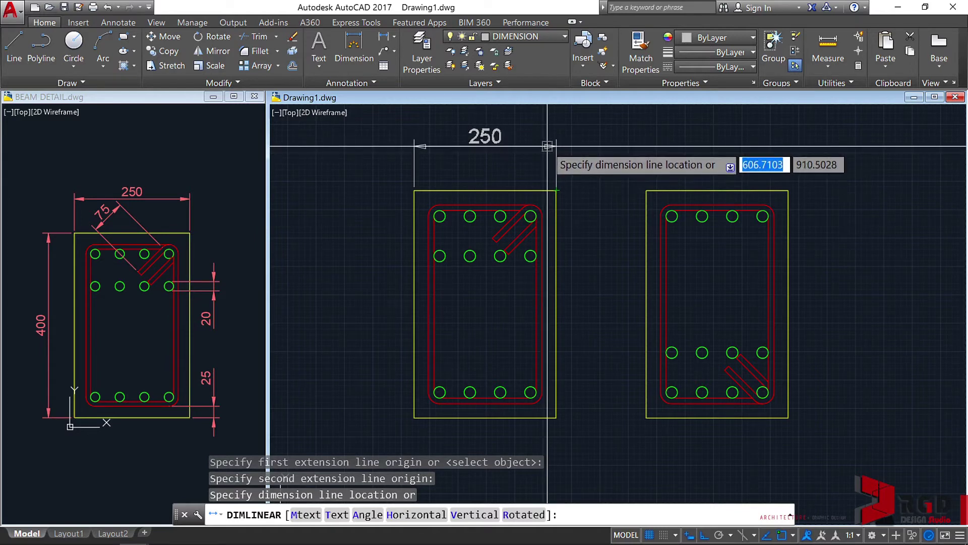
pyautogui.click(547, 147)
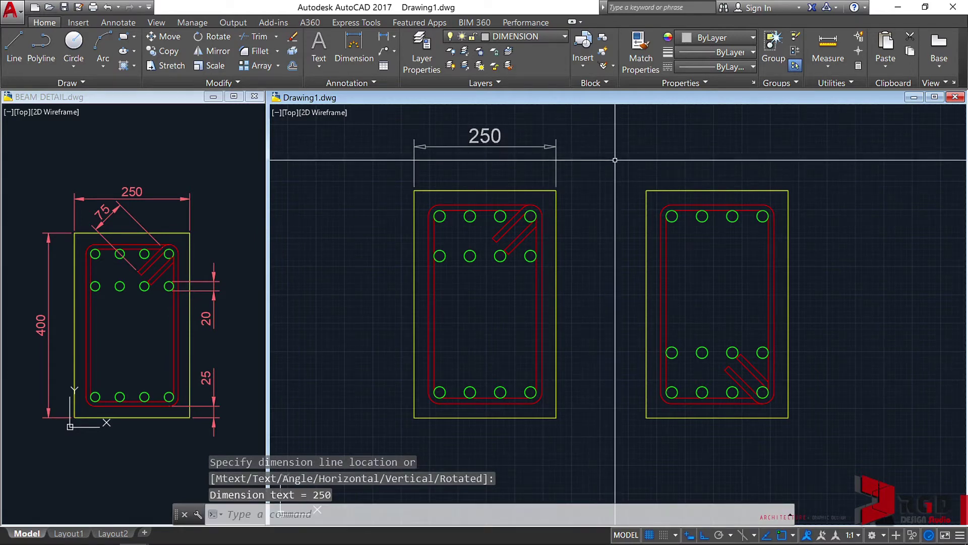
# Step: Zoom and pan until both beam sections and the 250 dimension are in view
pyautogui.scroll(1, 507, 169)
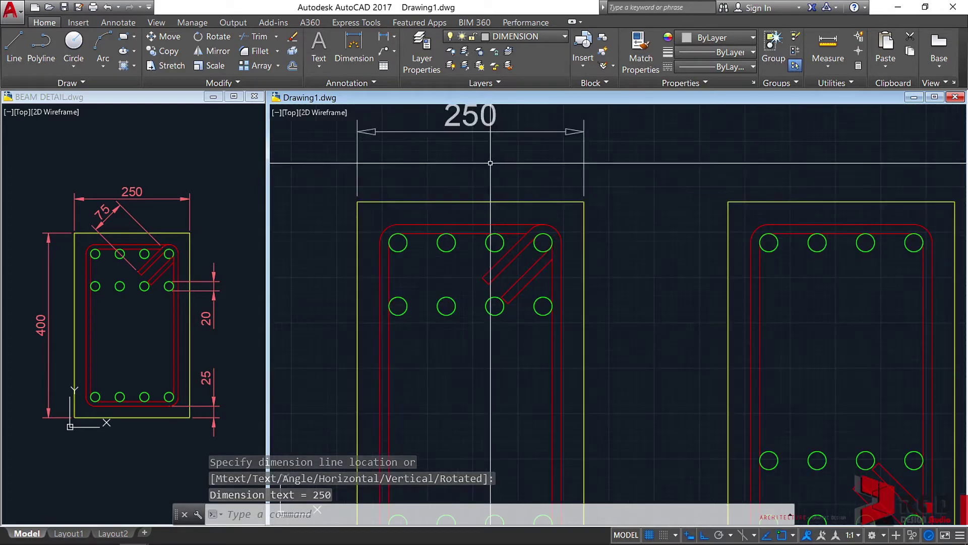
pyautogui.moveTo(494, 162); pyautogui.dragTo(520, 245, button='middle')
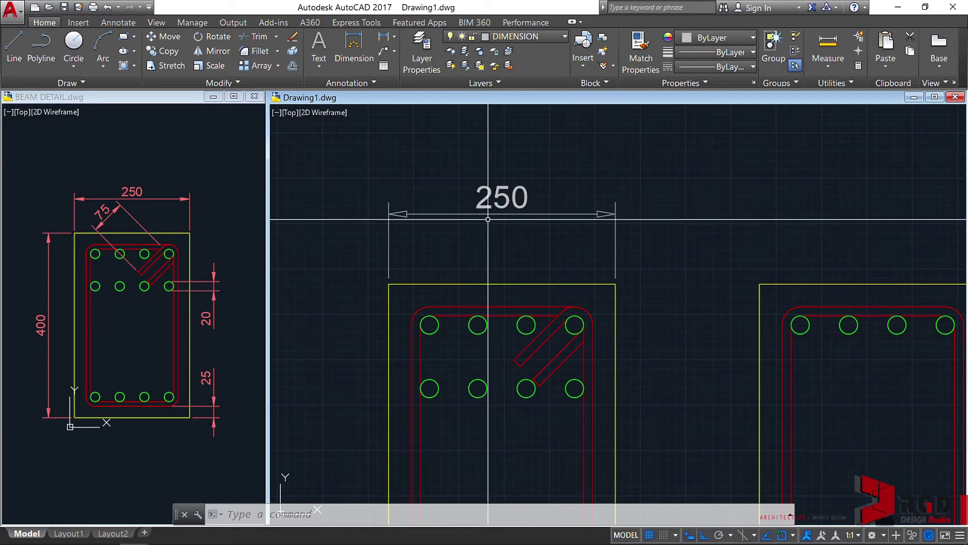
pyautogui.scroll(-2, 488, 219)
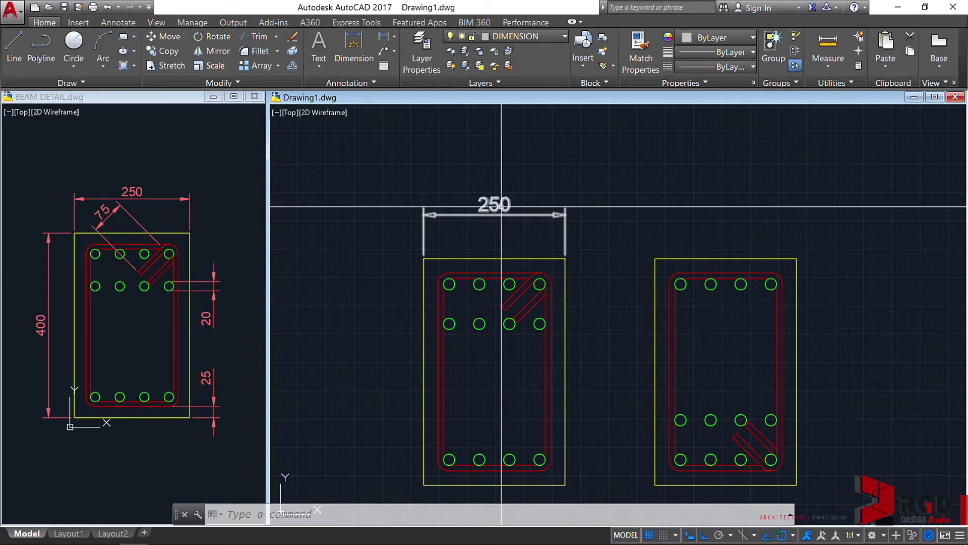
pyautogui.moveTo(501, 207)
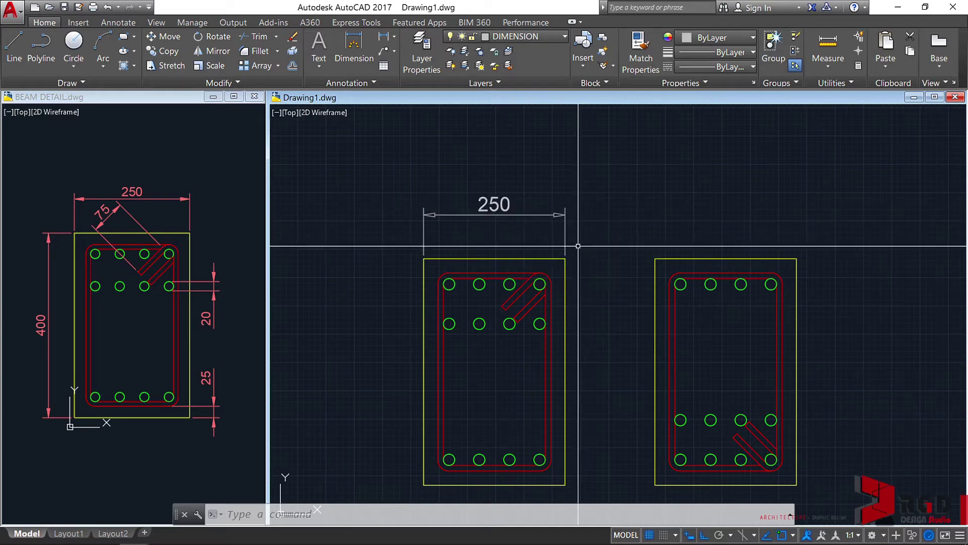
pyautogui.scroll(-3, 580, 253)
pyautogui.moveTo(588, 255); pyautogui.dragTo(541, 253, button='middle')
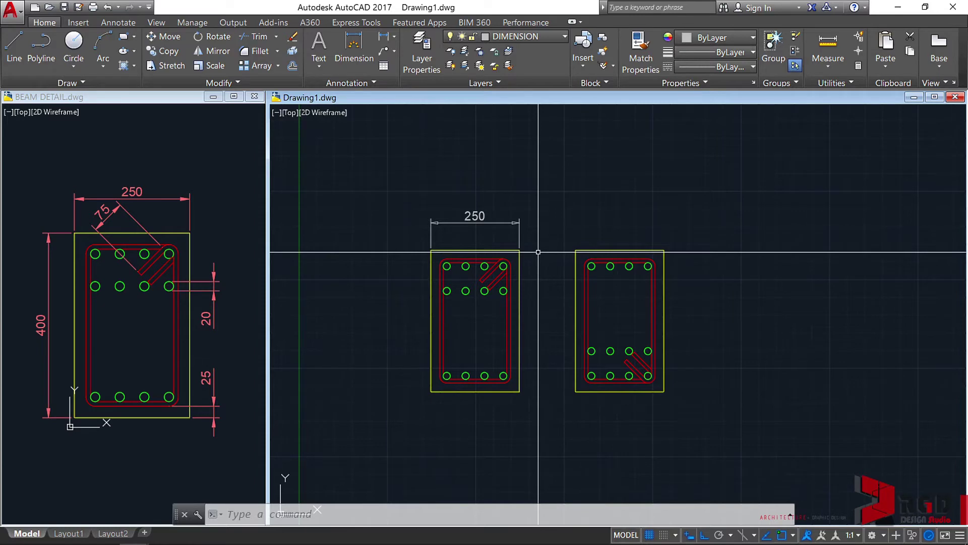
# Step: Modify D-10 via the D command and open the Text Style dialog from its Text settings
pyautogui.write('d')
pyautogui.press('Return')
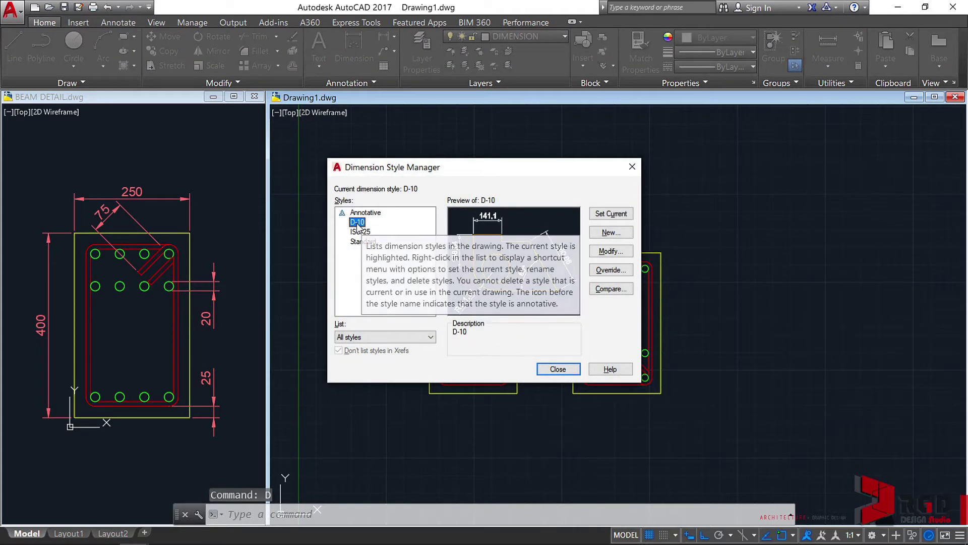
pyautogui.click(612, 251)
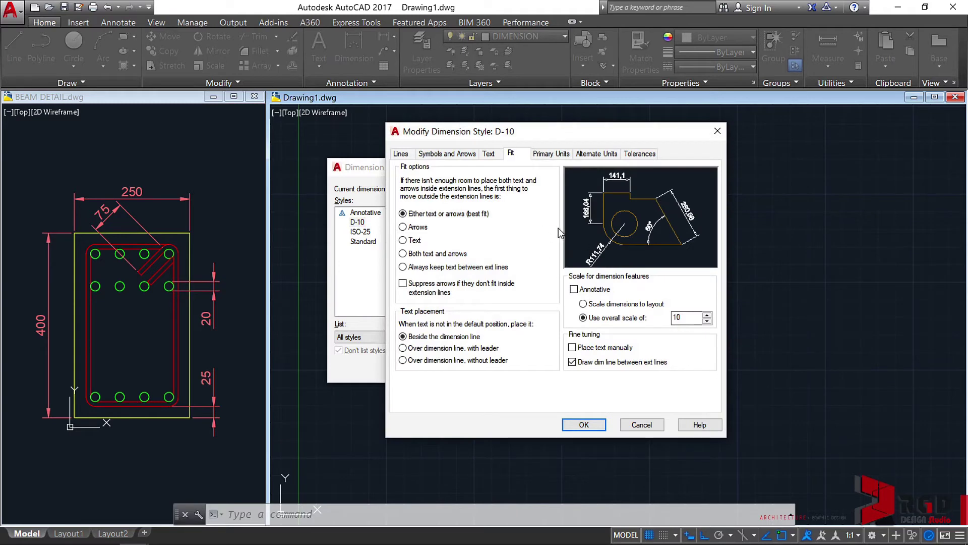
pyautogui.click(491, 155)
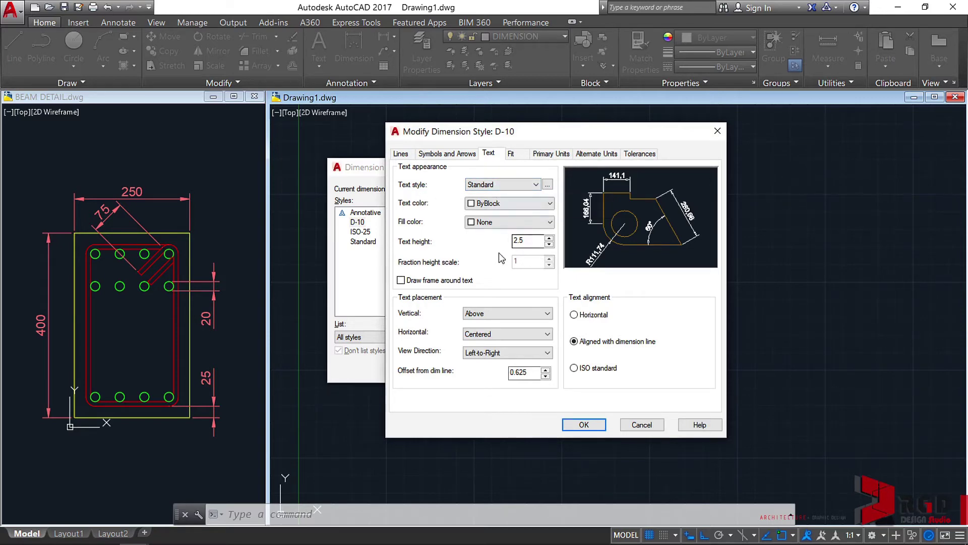
pyautogui.click(537, 186)
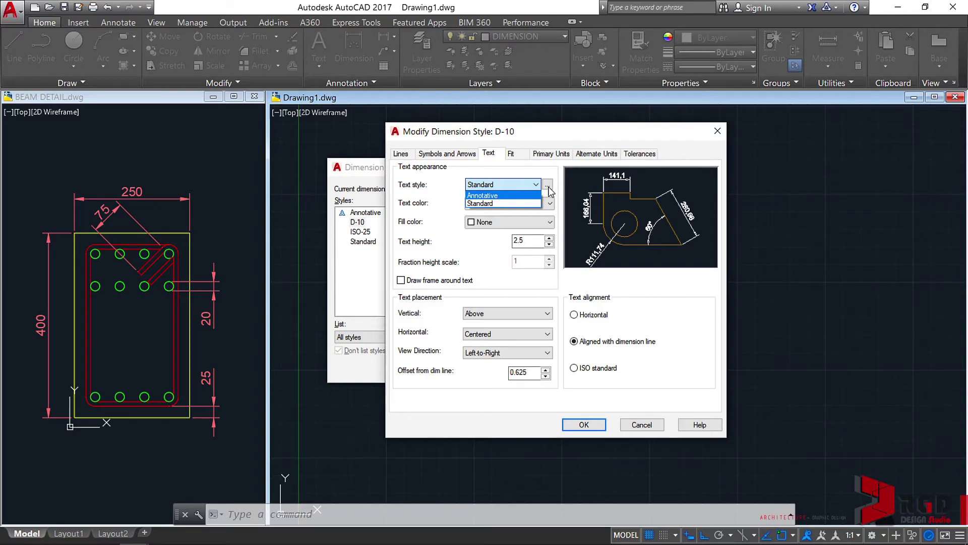
pyautogui.click(549, 191)
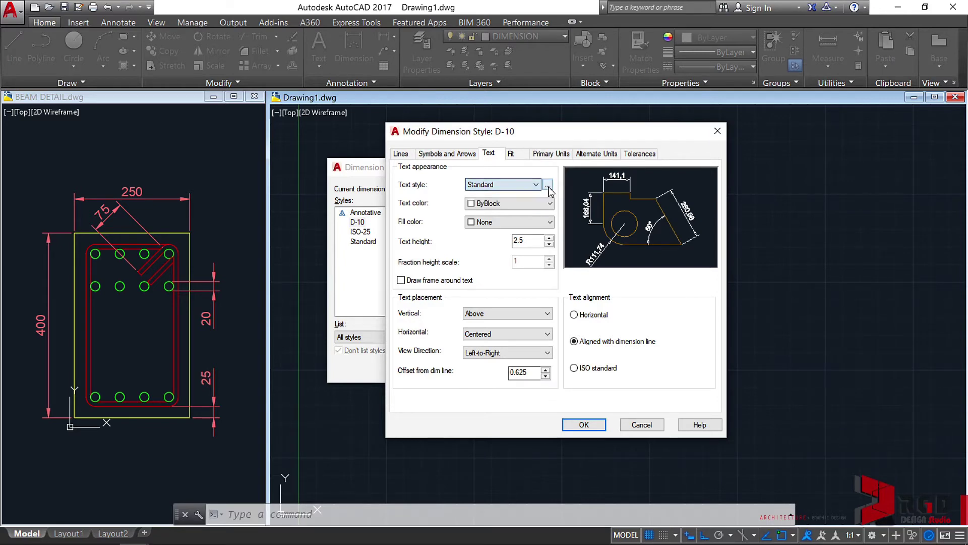
pyautogui.click(551, 187)
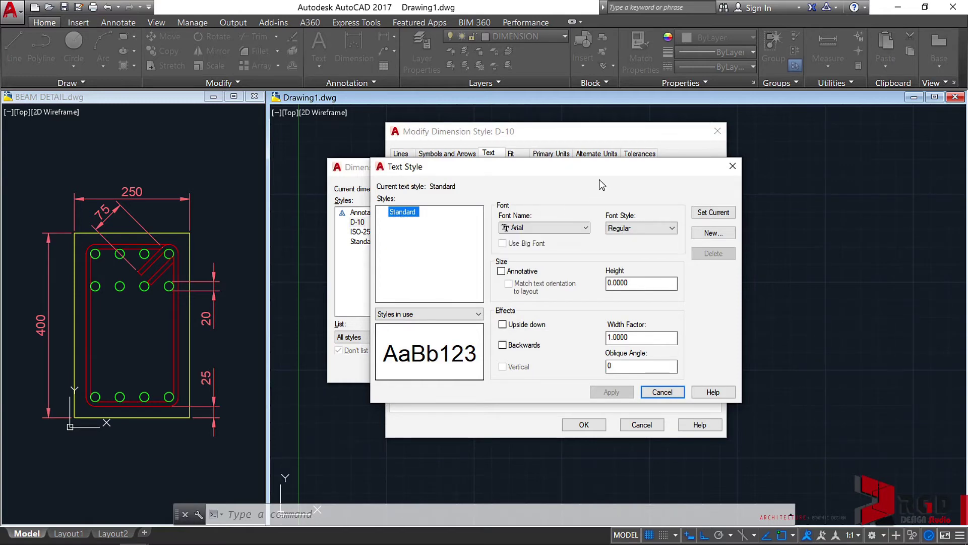
# Step: Create a new 2MM-10 text style with height 20 and make it current
pyautogui.click(717, 238)
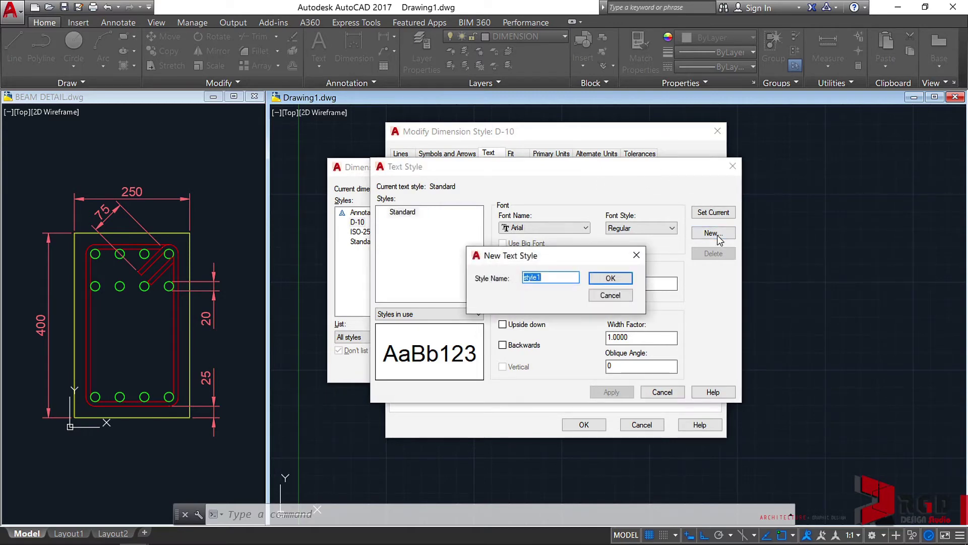
pyautogui.write('2MM-10')
pyautogui.click(610, 278)
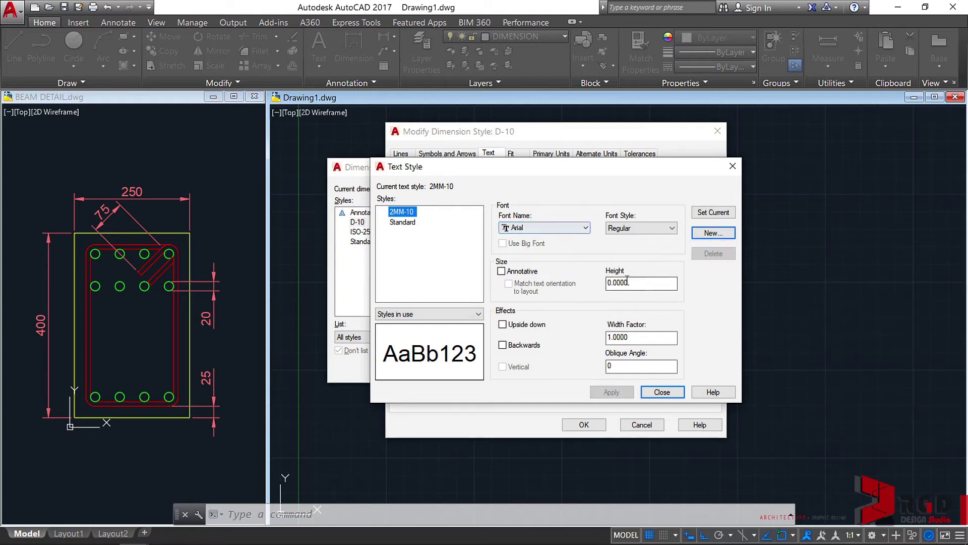
pyautogui.moveTo(632, 283); pyautogui.dragTo(598, 283)
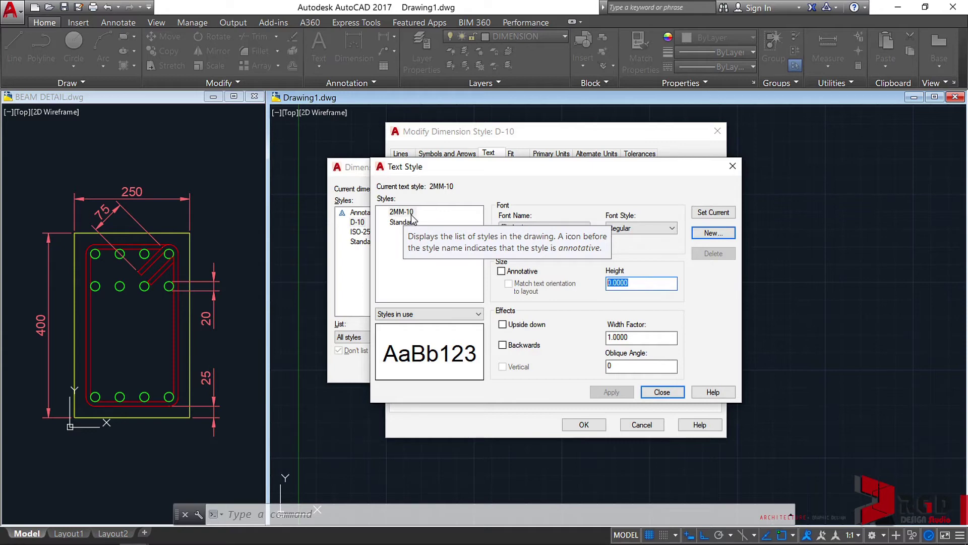
pyautogui.write('2')
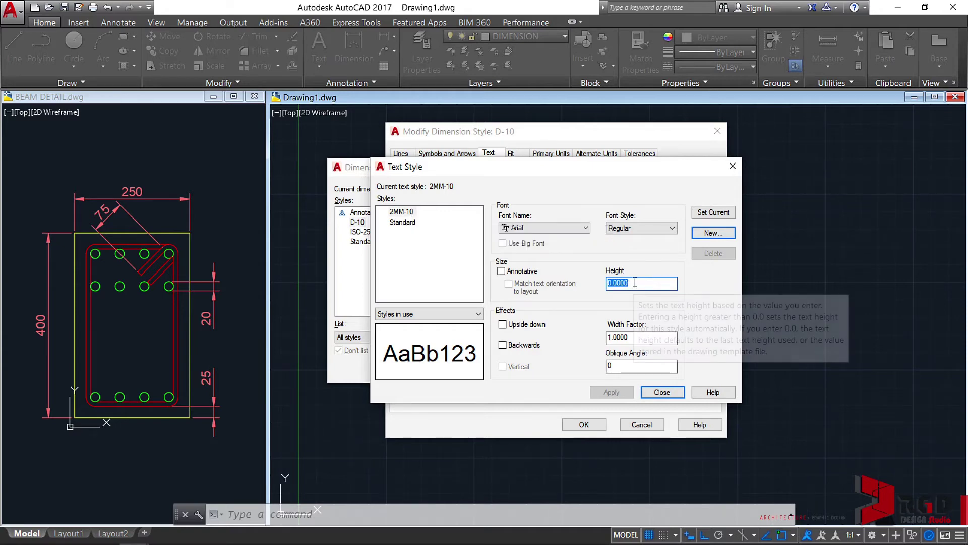
pyautogui.write('0')
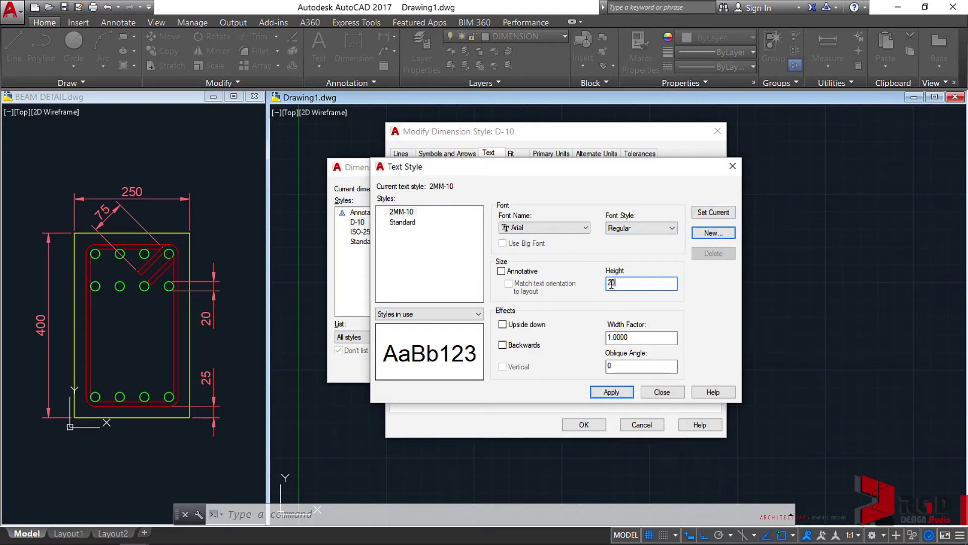
pyautogui.click(413, 214)
pyautogui.click(714, 212)
pyautogui.click(556, 317)
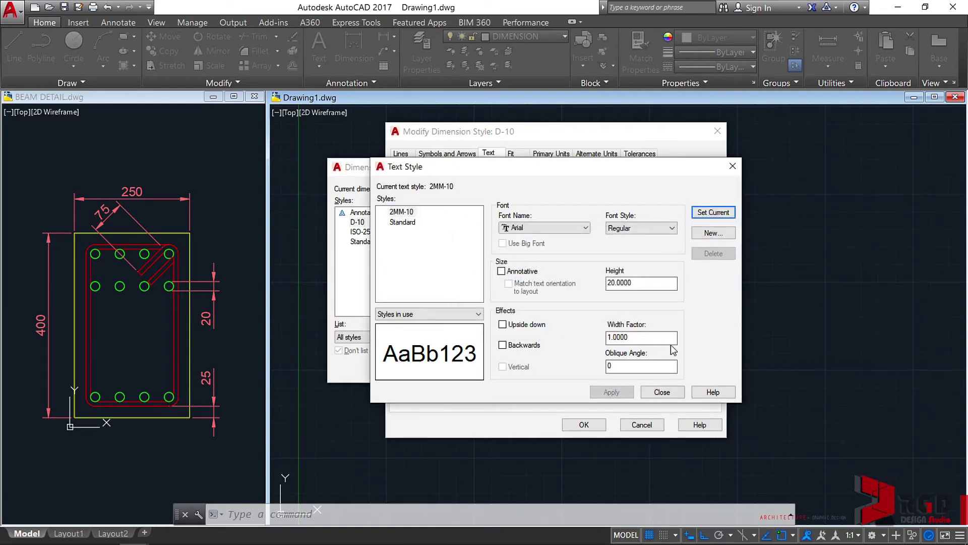
pyautogui.click(663, 393)
# Step: Choose 2MM-10 as D-10's dimension text style and save the style
pyautogui.click(535, 185)
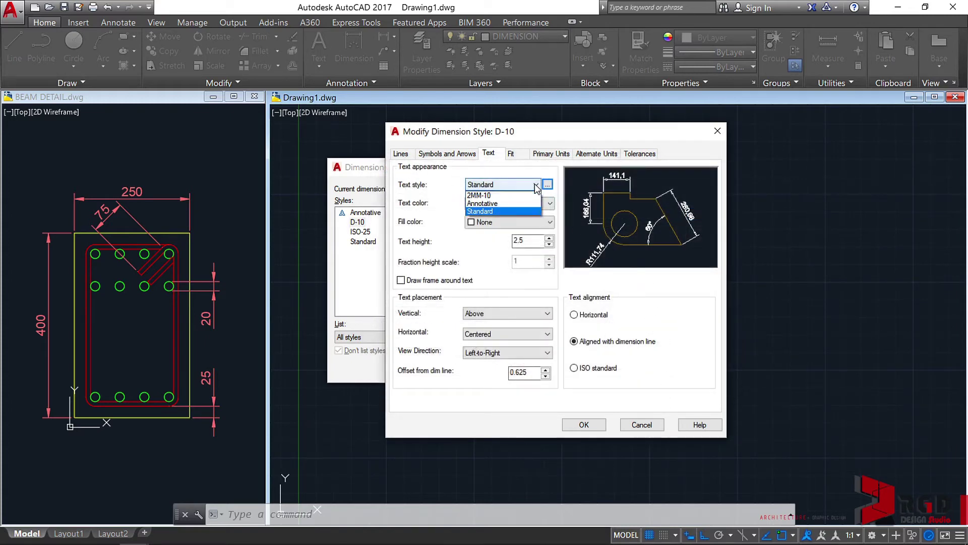
pyautogui.click(492, 196)
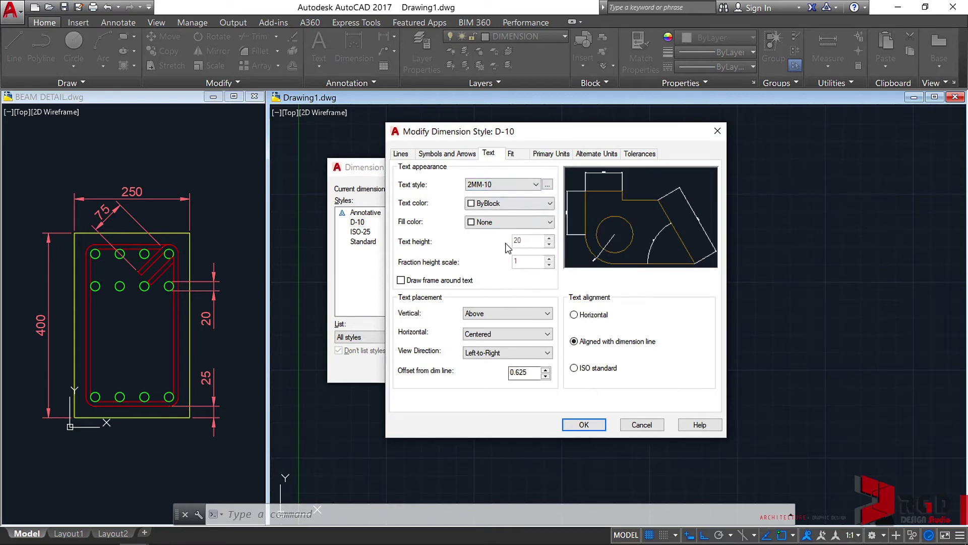
pyautogui.click(583, 425)
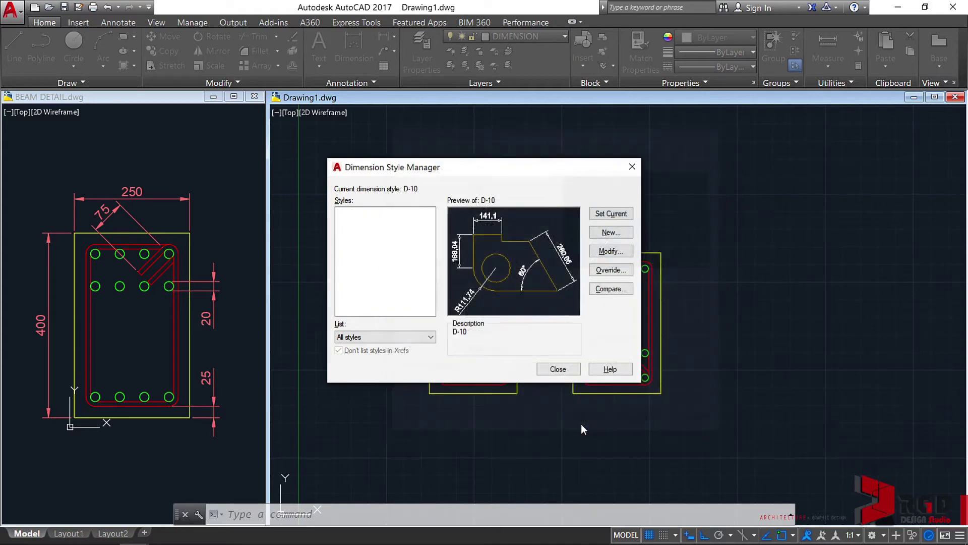
# Step: Close the Dimension Style Manager and frame both beam sections, with the 250 dimension, in the view
pyautogui.click(556, 369)
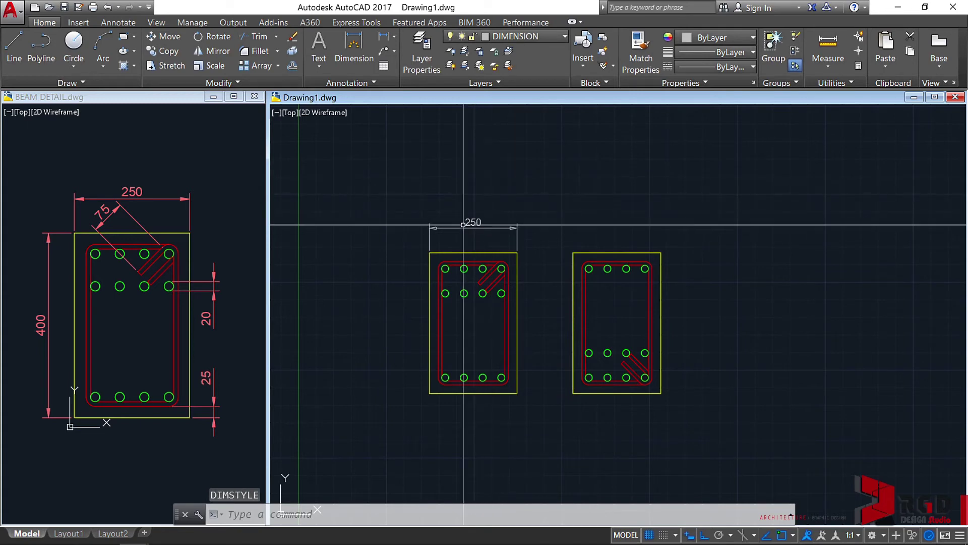
pyautogui.scroll(4, 484, 220)
pyautogui.scroll(-2, 504, 241)
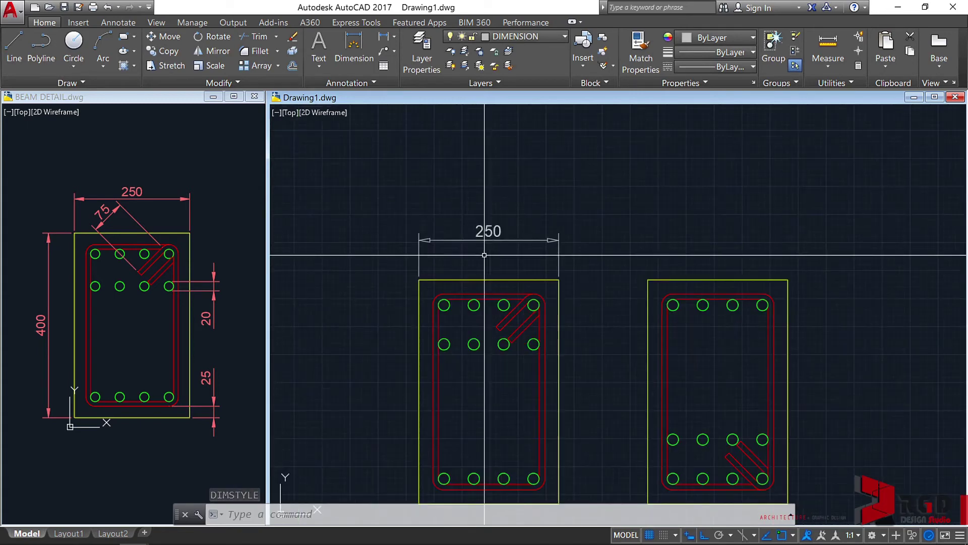
pyautogui.moveTo(497, 275); pyautogui.dragTo(511, 220, button='middle')
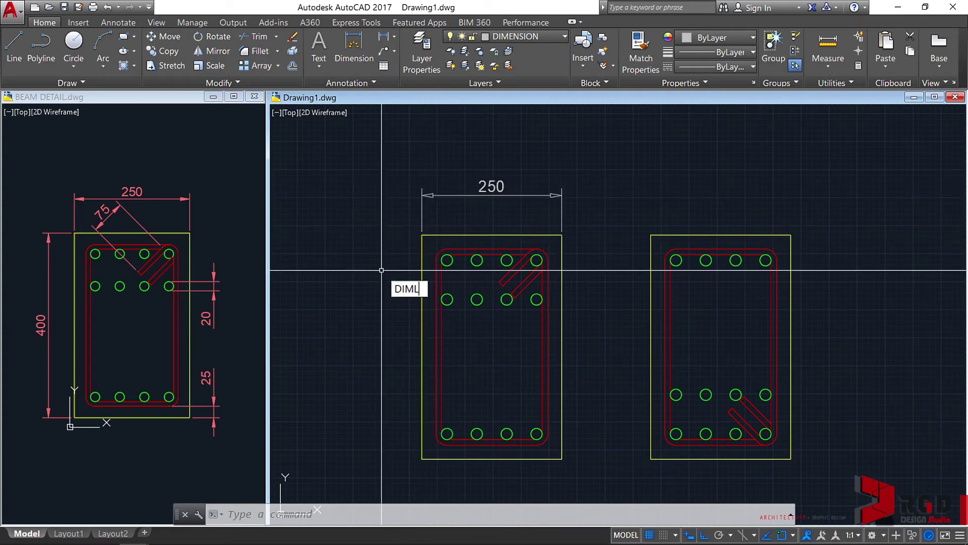
# Step: Add the 400 vertical dimension along the left beam section's left edge
pyautogui.write('IN')
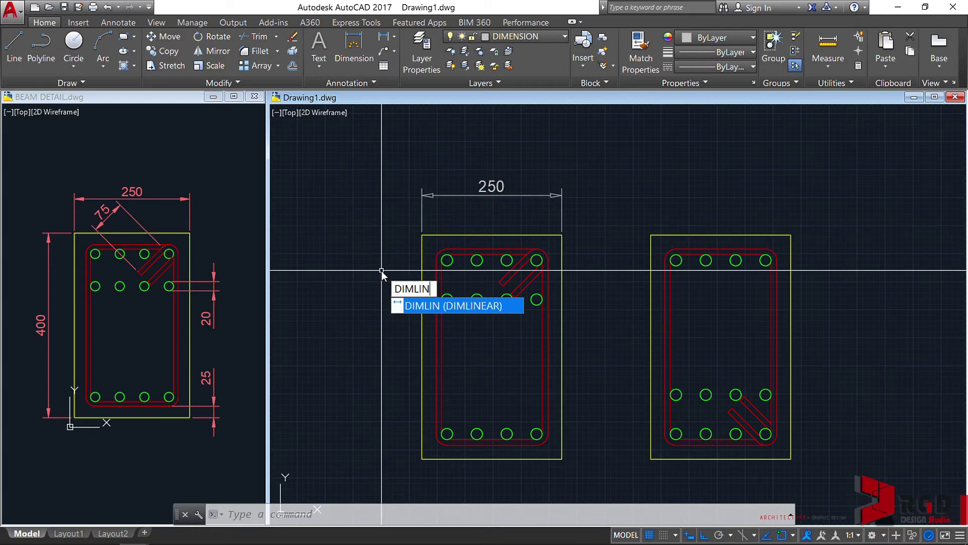
pyautogui.press('Return')
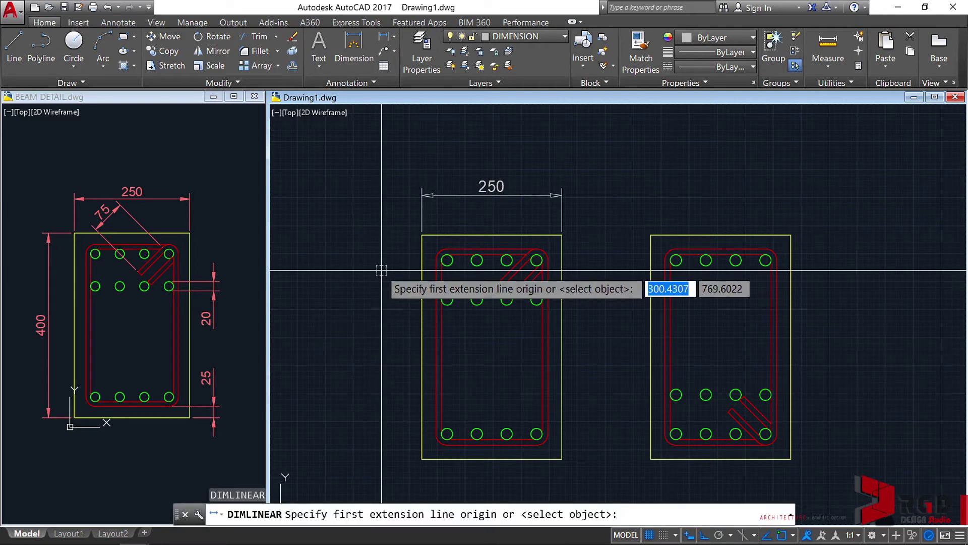
pyautogui.click(419, 458)
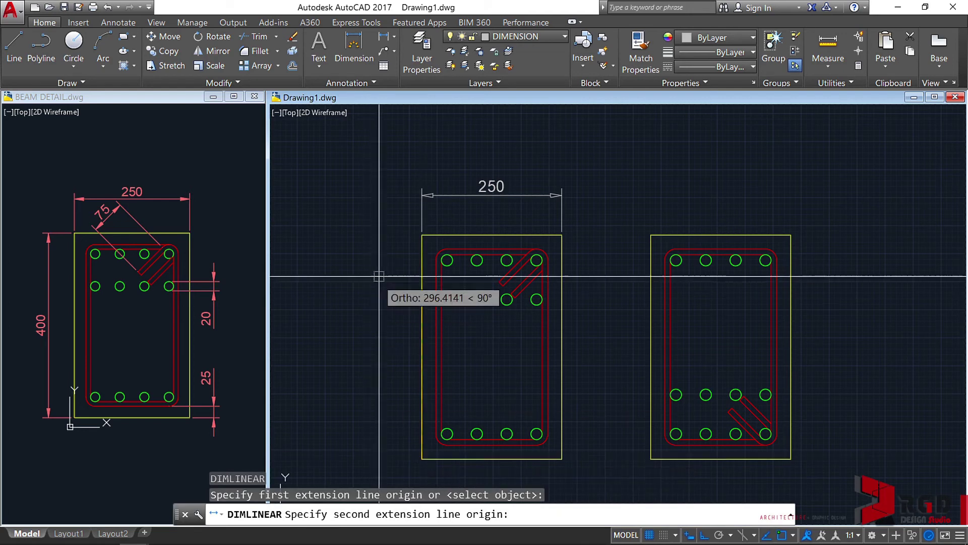
pyautogui.click(422, 234)
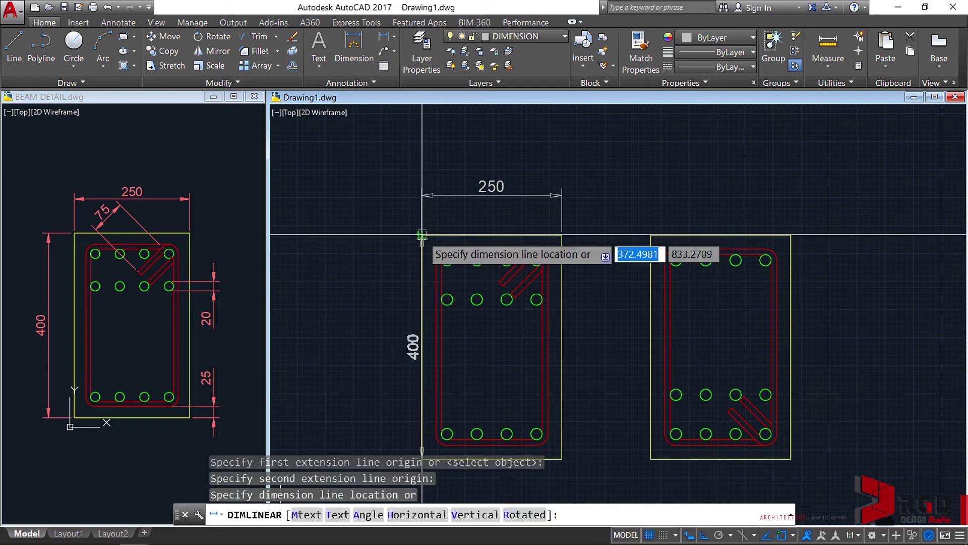
pyautogui.scroll(-2, 363, 237)
pyautogui.moveTo(364, 237); pyautogui.dragTo(412, 232, button='middle')
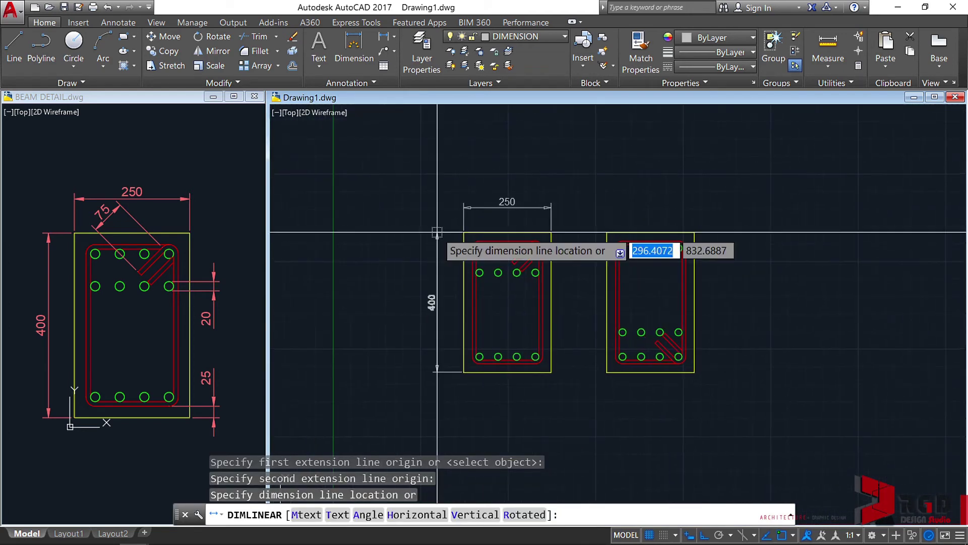
pyautogui.scroll(2, 431, 231)
pyautogui.click(429, 232)
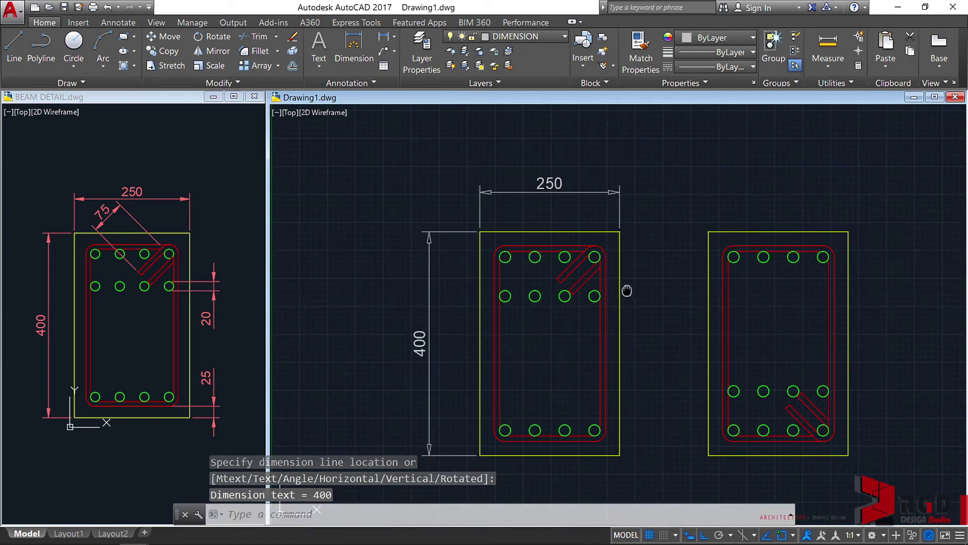
# Step: Dimension the 20 spacing between the upper bar rows on the section's right side
pyautogui.moveTo(626, 287); pyautogui.dragTo(584, 273, button='middle')
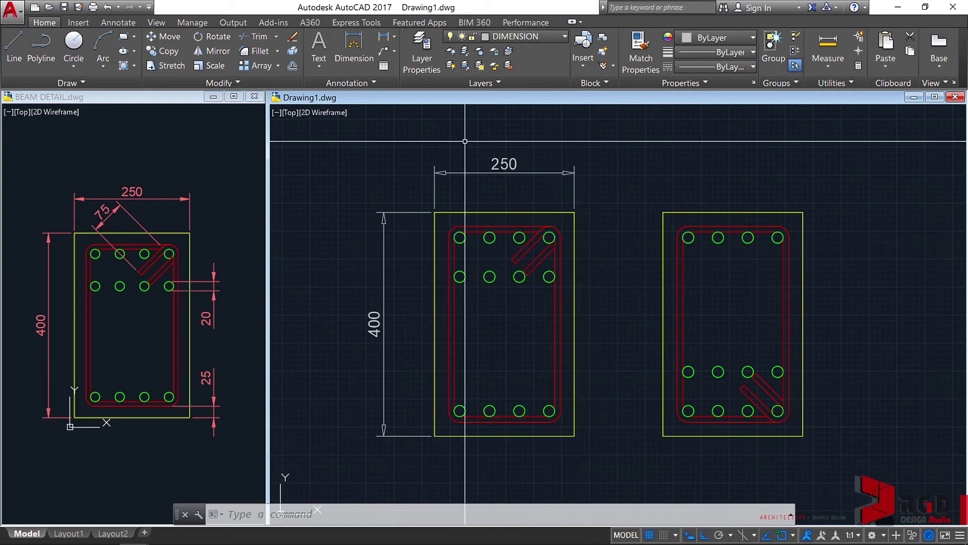
pyautogui.click(384, 39)
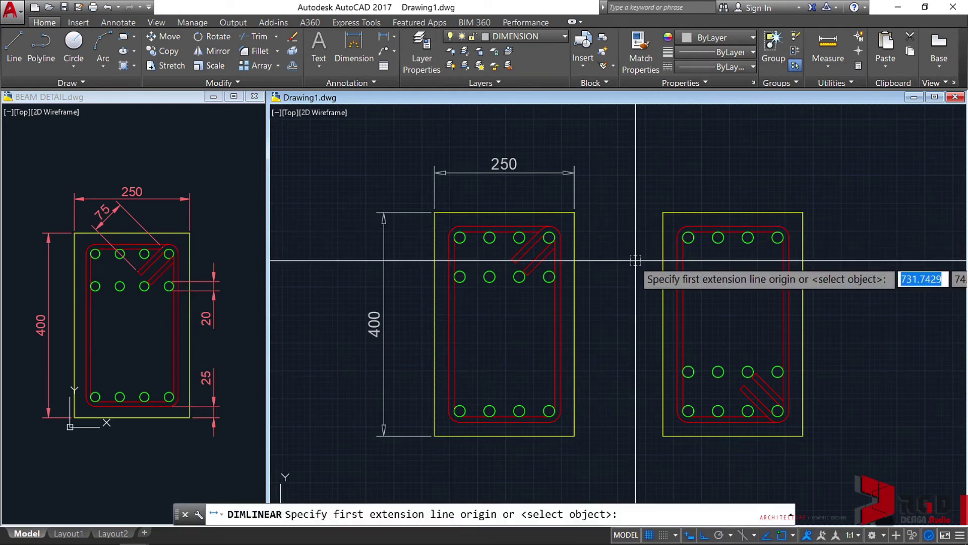
pyautogui.scroll(4, 553, 271)
pyautogui.click(545, 269)
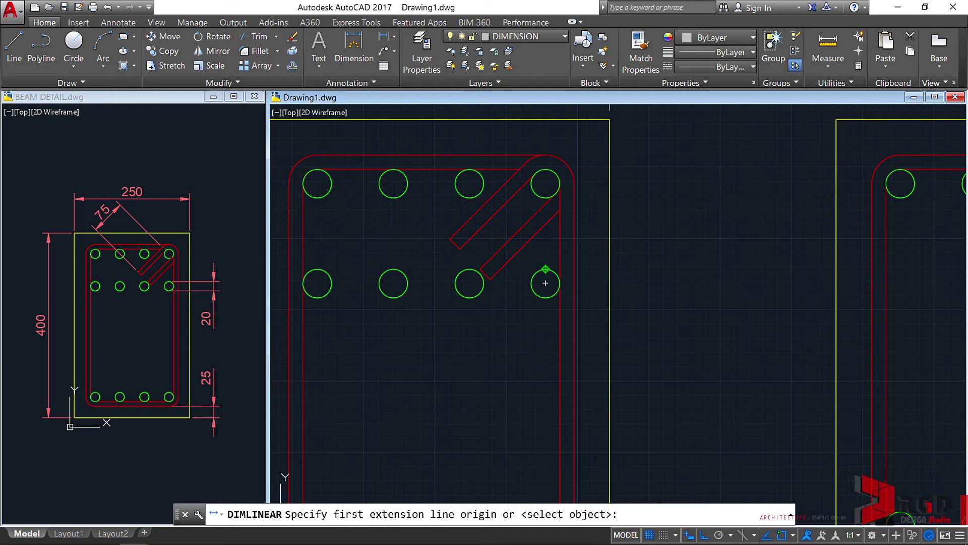
pyautogui.click(545, 297)
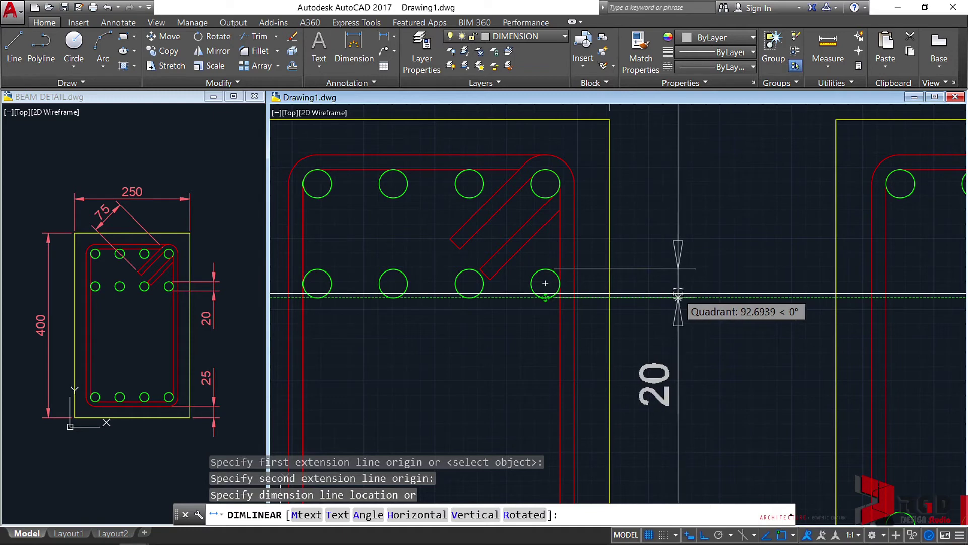
pyautogui.click(682, 297)
pyautogui.scroll(-4, 693, 353)
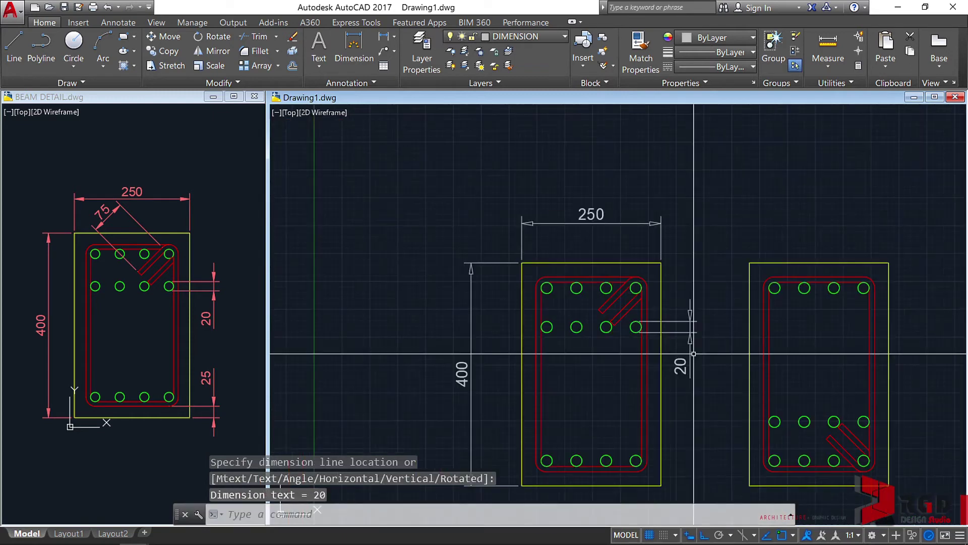
pyautogui.moveTo(693, 354); pyautogui.dragTo(653, 286, button='middle')
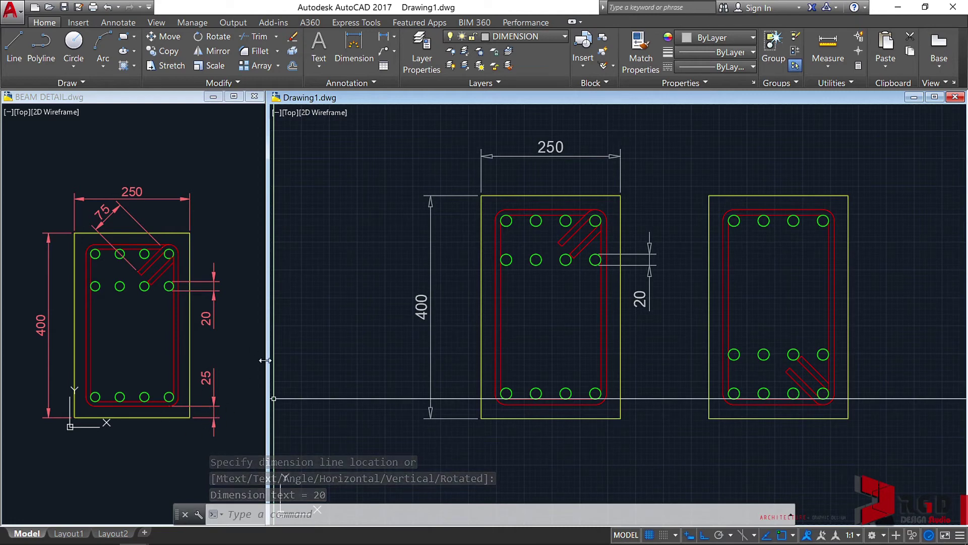
# Step: Dimension the 25 cover from the stirrup's bottom corner to the beam's bottom edge, in line with the 20
pyautogui.click(384, 37)
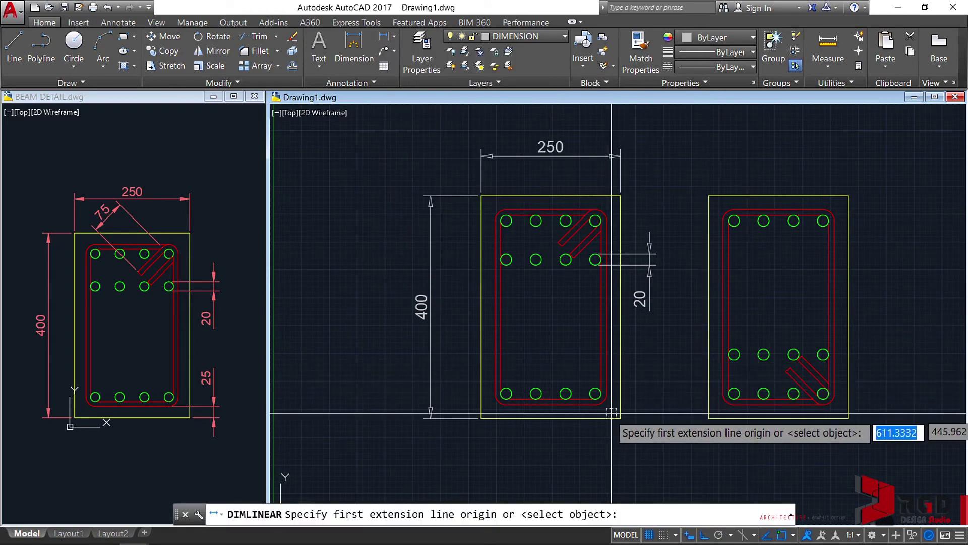
pyautogui.scroll(2, 609, 415)
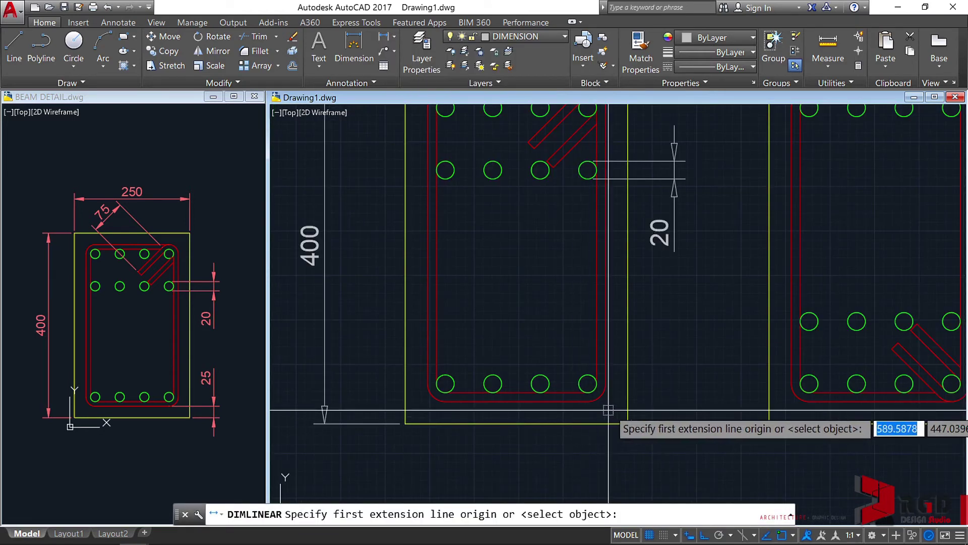
pyautogui.scroll(2, 603, 407)
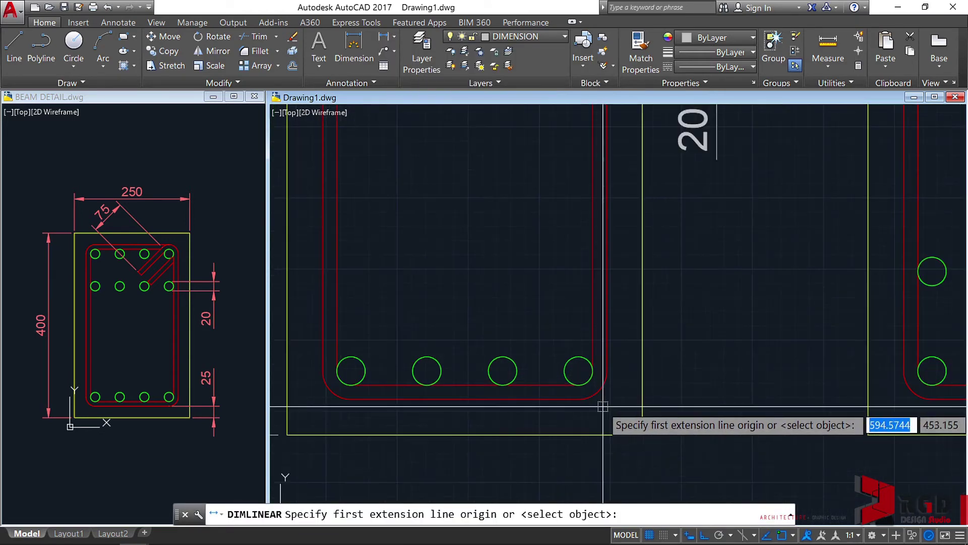
pyautogui.click(579, 399)
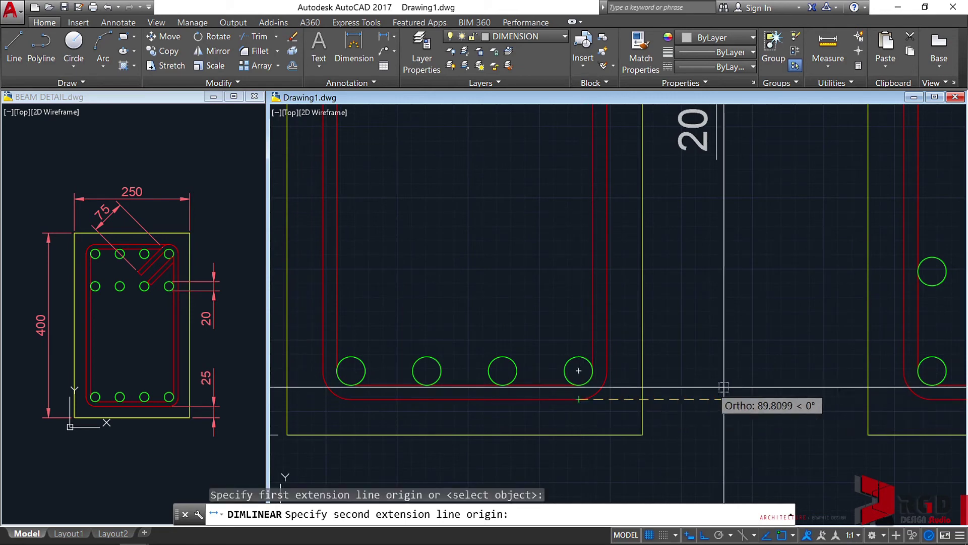
pyautogui.click(643, 434)
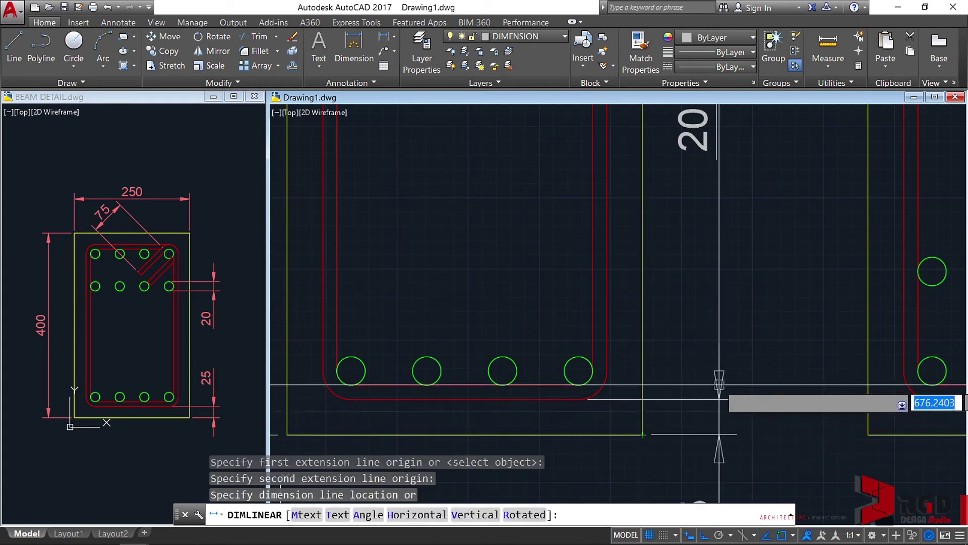
pyautogui.scroll(-2, 726, 403)
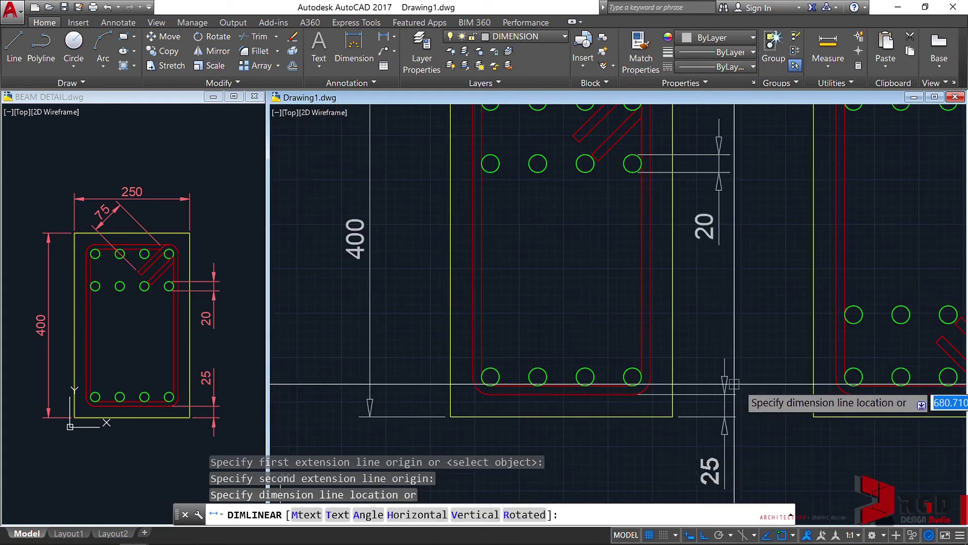
pyautogui.click(719, 172)
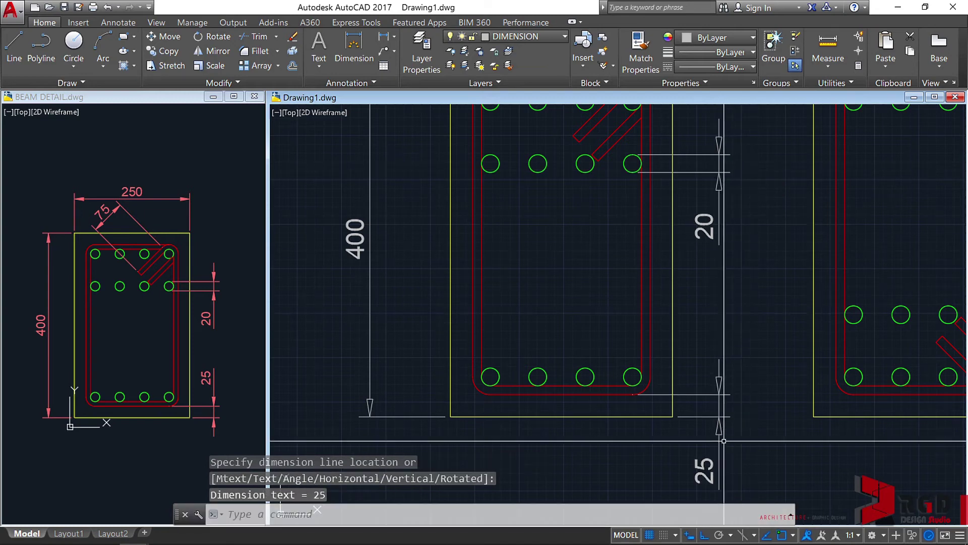
pyautogui.moveTo(747, 440); pyautogui.dragTo(736, 383, button='middle')
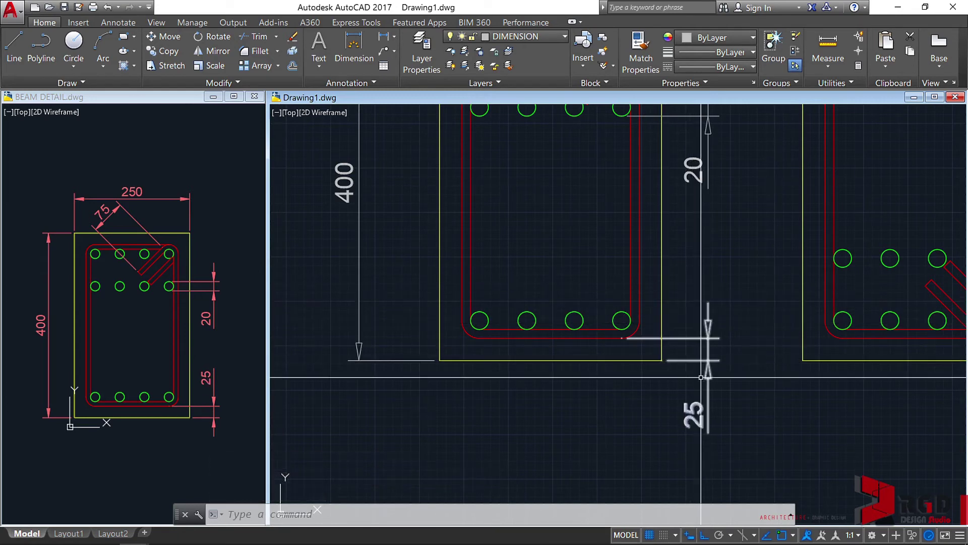
# Step: Move the 25 dimension's text up above its arrows using its text grip
pyautogui.click(697, 405)
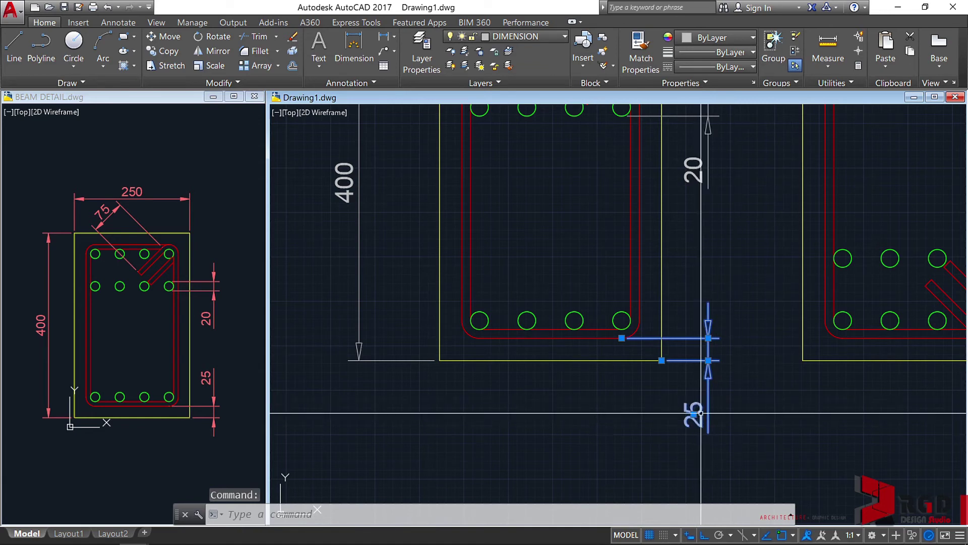
pyautogui.scroll(3, 698, 418)
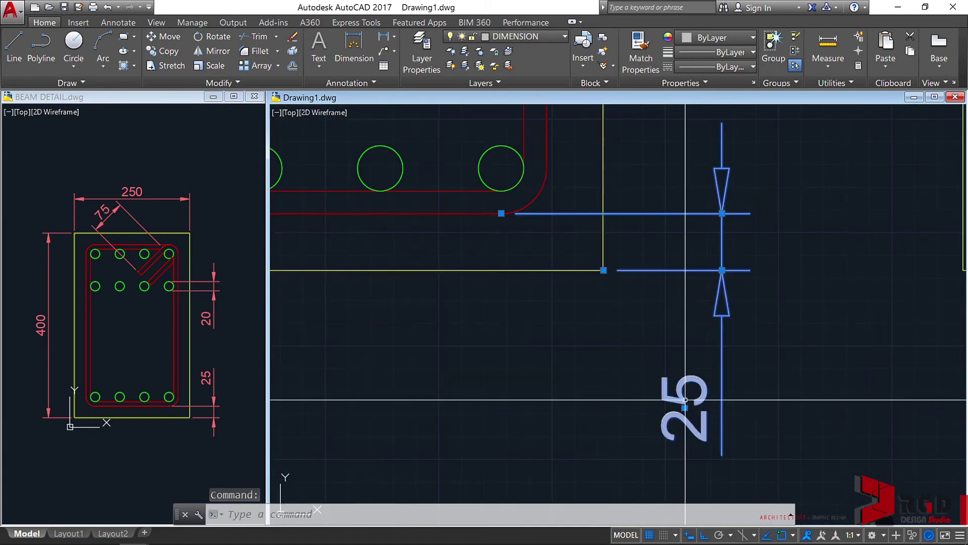
pyautogui.click(684, 407)
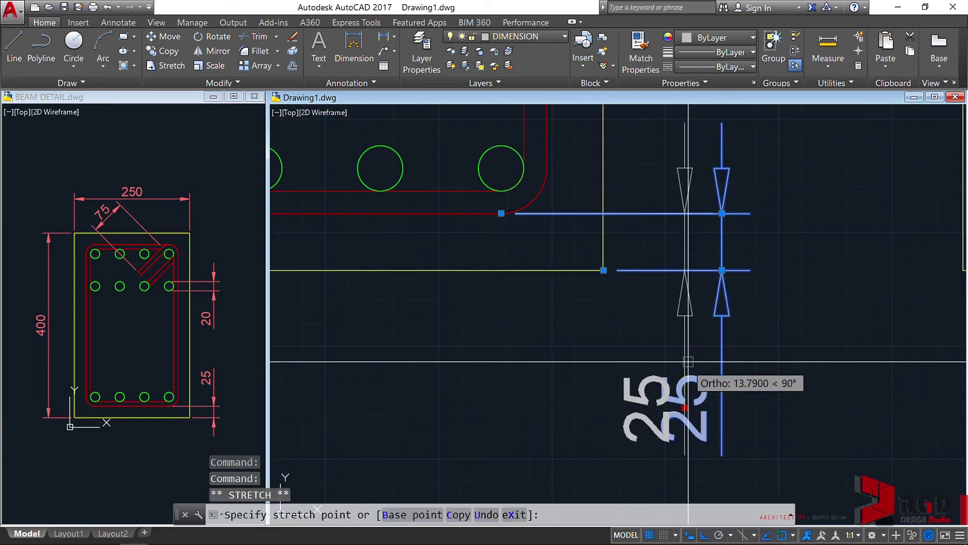
pyautogui.moveTo(689, 325); pyautogui.dragTo(703, 317, button='middle')
pyautogui.scroll(-2, 706, 204)
pyautogui.moveTo(710, 191); pyautogui.dragTo(599, 381, button='middle')
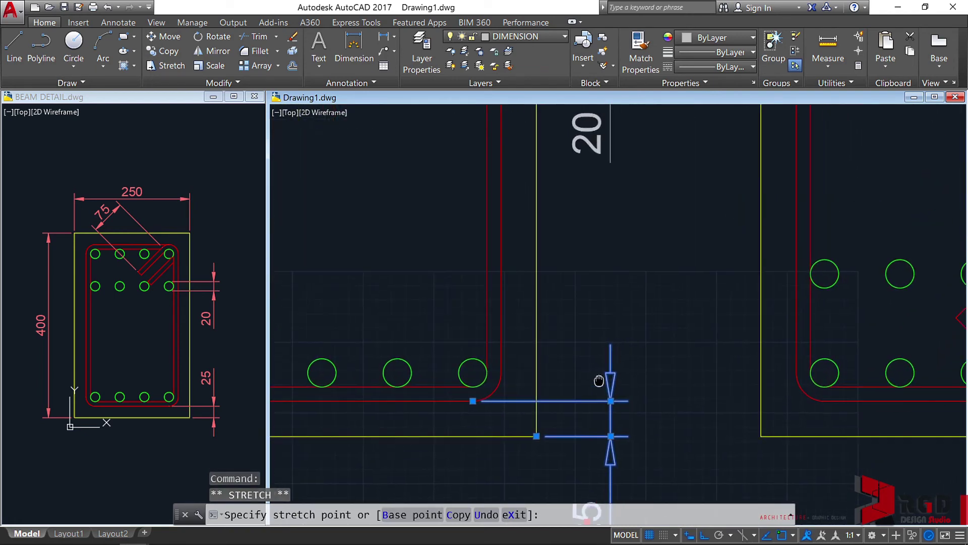
pyautogui.click(603, 321)
pyautogui.scroll(-2, 603, 321)
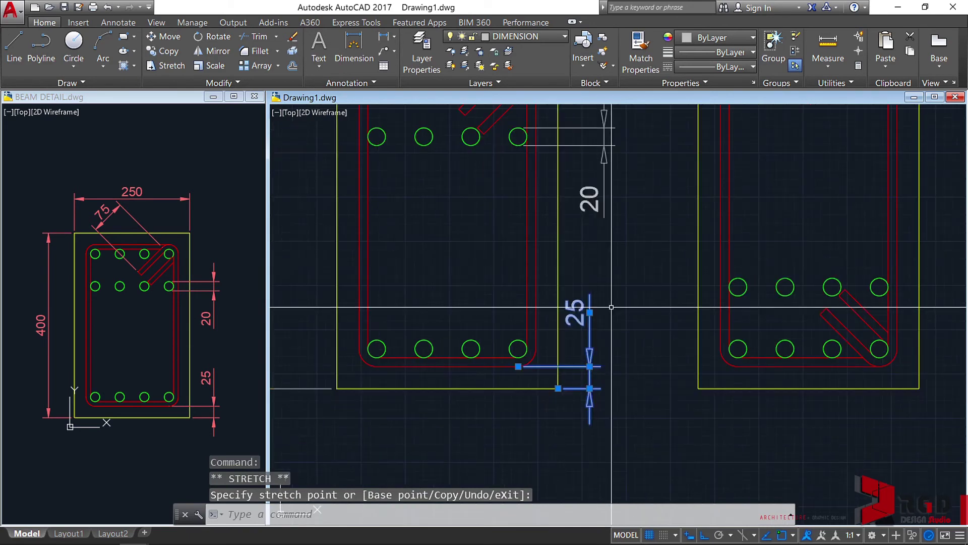
pyautogui.moveTo(603, 321); pyautogui.dragTo(578, 348, button='middle')
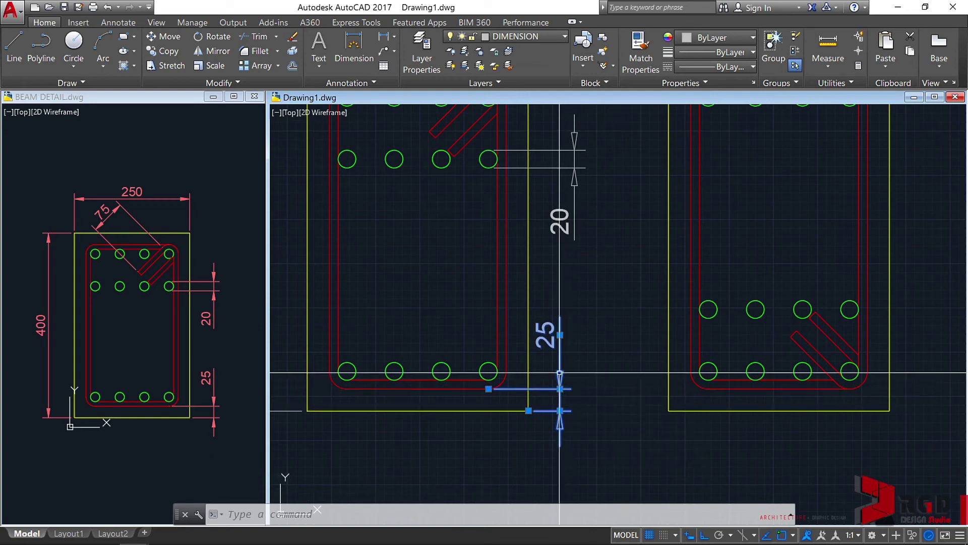
# Step: With ortho off, reposition the 25 dimension so it lines up with the 20 dimension
pyautogui.click(560, 389)
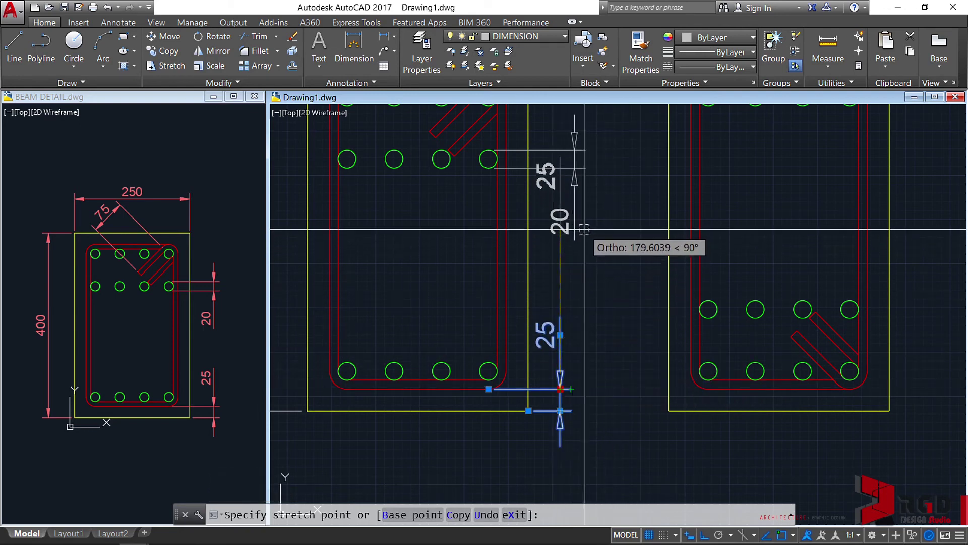
pyautogui.press('F8')
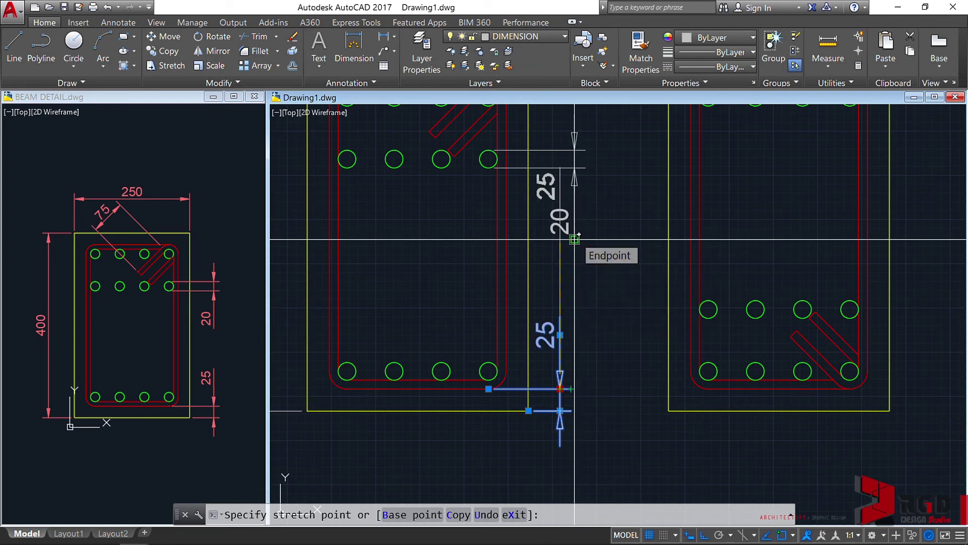
pyautogui.scroll(5, 574, 239)
pyautogui.scroll(-3, 570, 241)
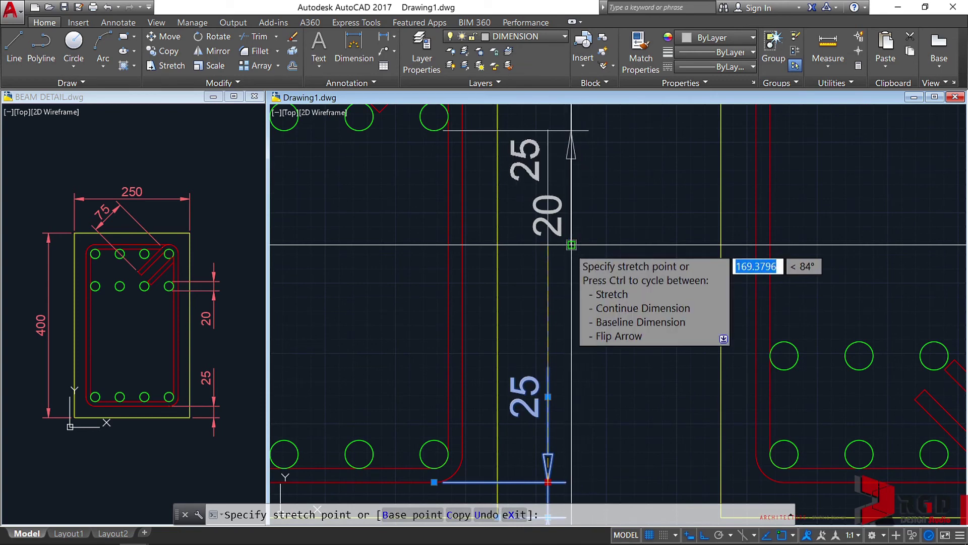
pyautogui.scroll(-2, 571, 246)
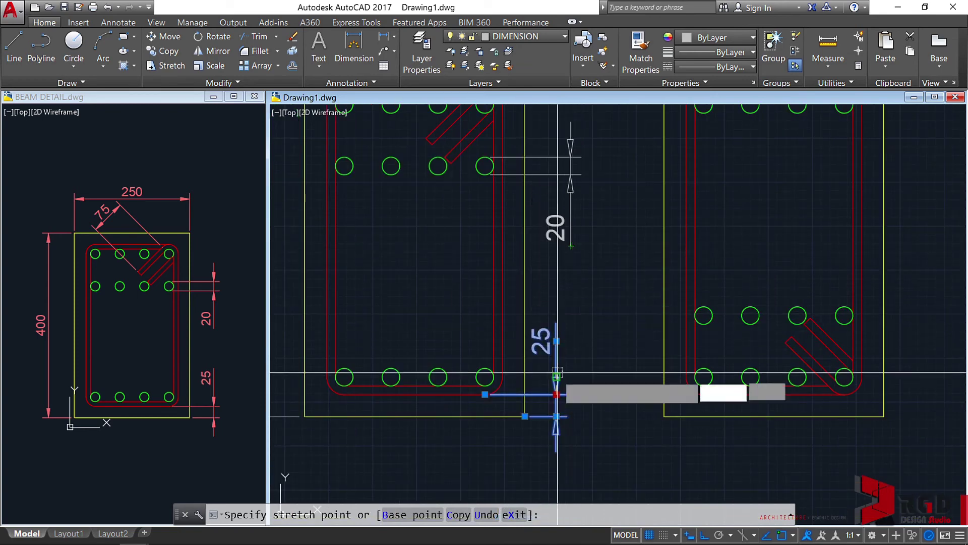
pyautogui.scroll(5, 569, 395)
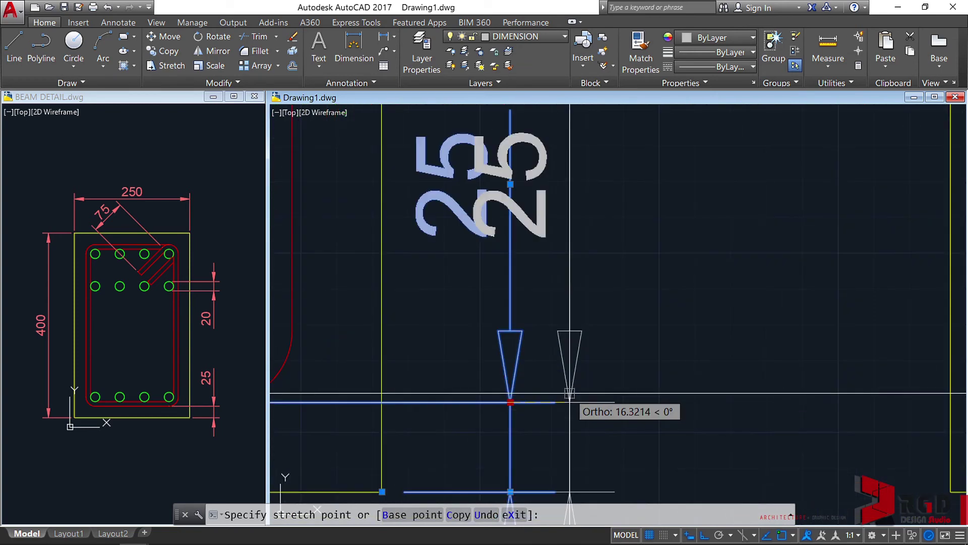
pyautogui.scroll(-1, 560, 395)
pyautogui.scroll(-3, 562, 395)
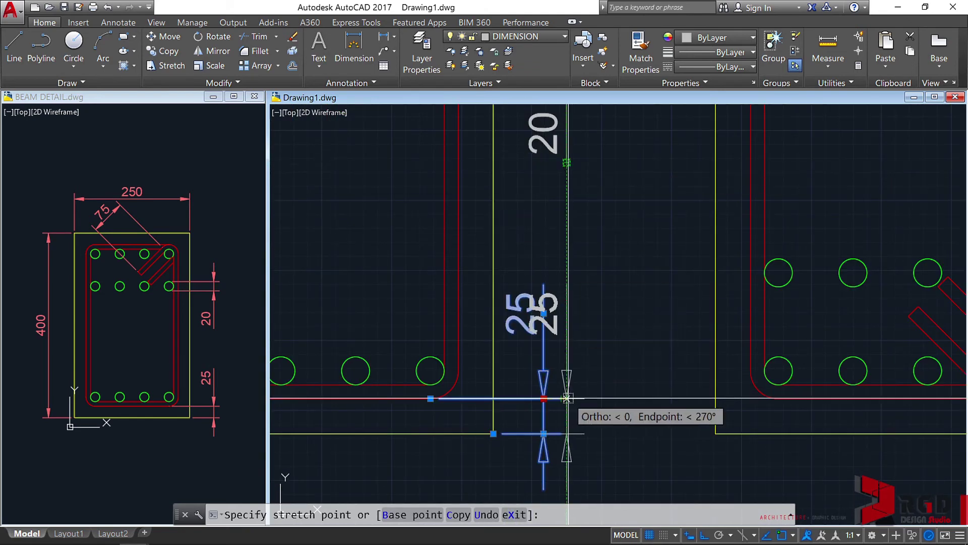
pyautogui.click(567, 398)
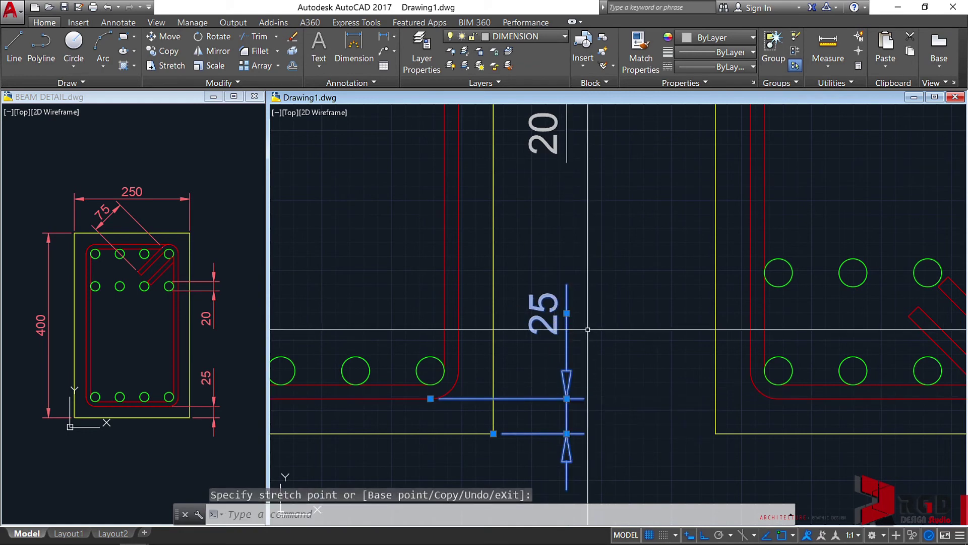
pyautogui.scroll(-2, 605, 371)
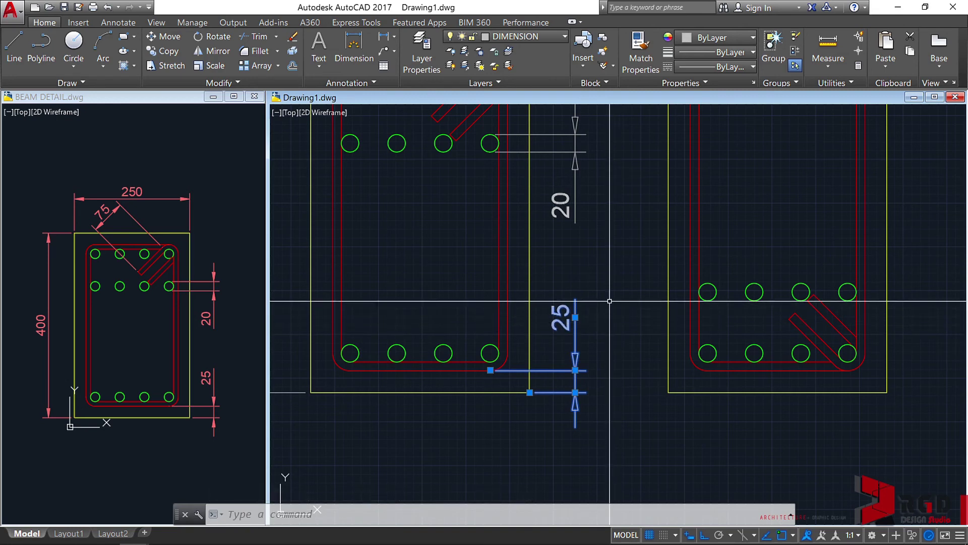
pyautogui.press('Escape')
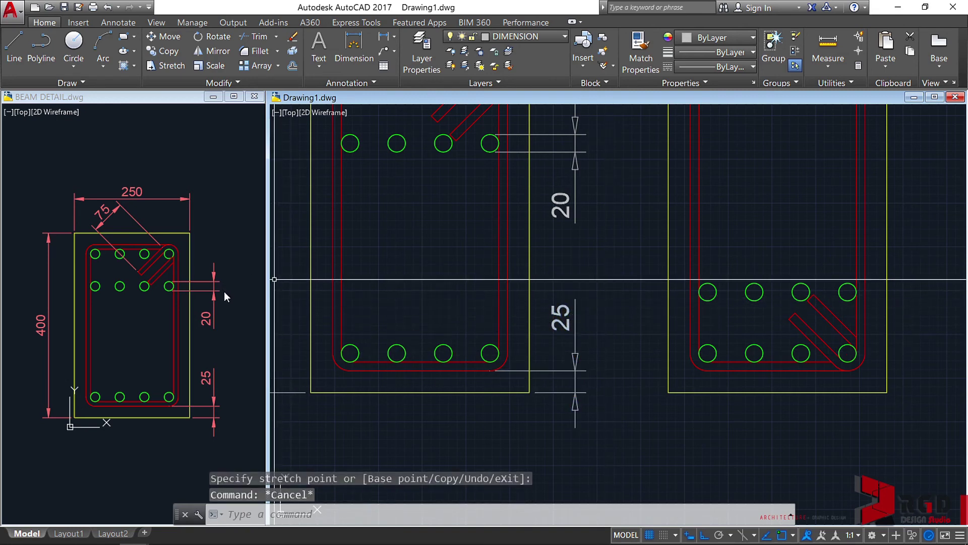
# Step: Cancel the linear dimension started at the diagonal bar, then cancel the typed DIMALI command
pyautogui.moveTo(444, 252); pyautogui.dragTo(560, 371, button='middle')
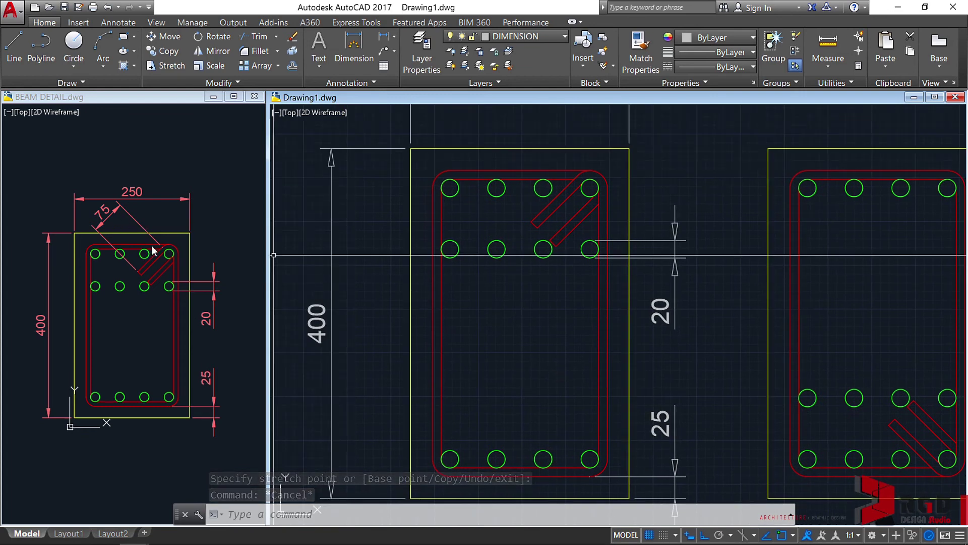
pyautogui.moveTo(560, 294); pyautogui.dragTo(540, 328, button='middle')
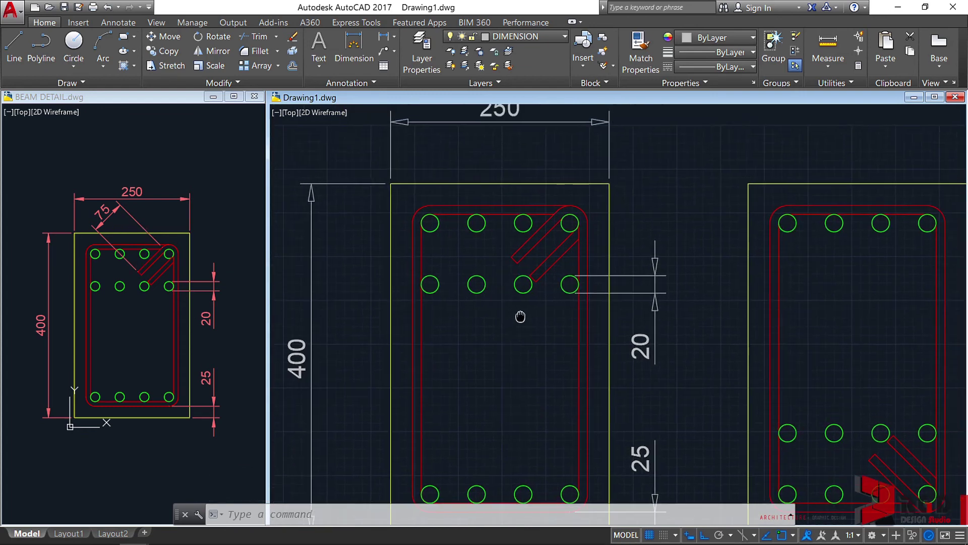
pyautogui.click(382, 39)
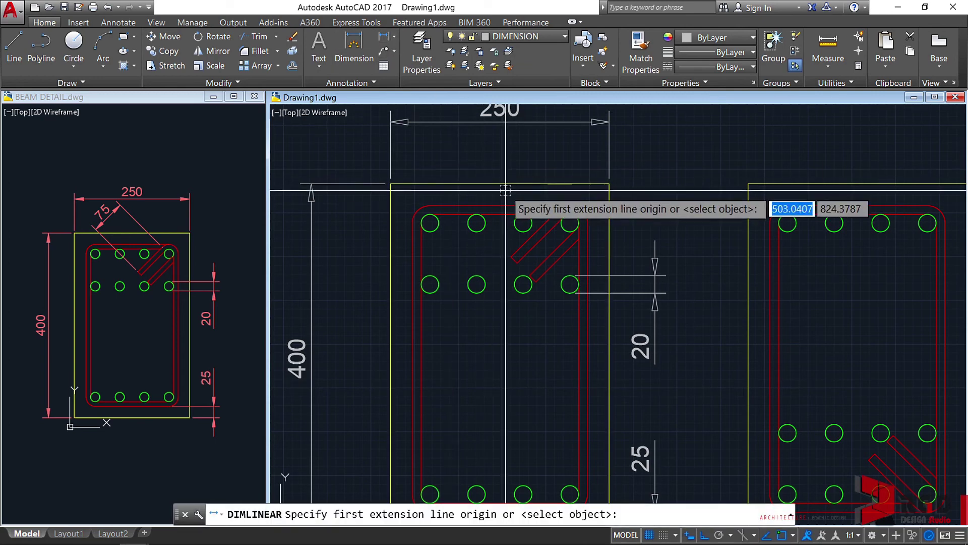
pyautogui.click(509, 251)
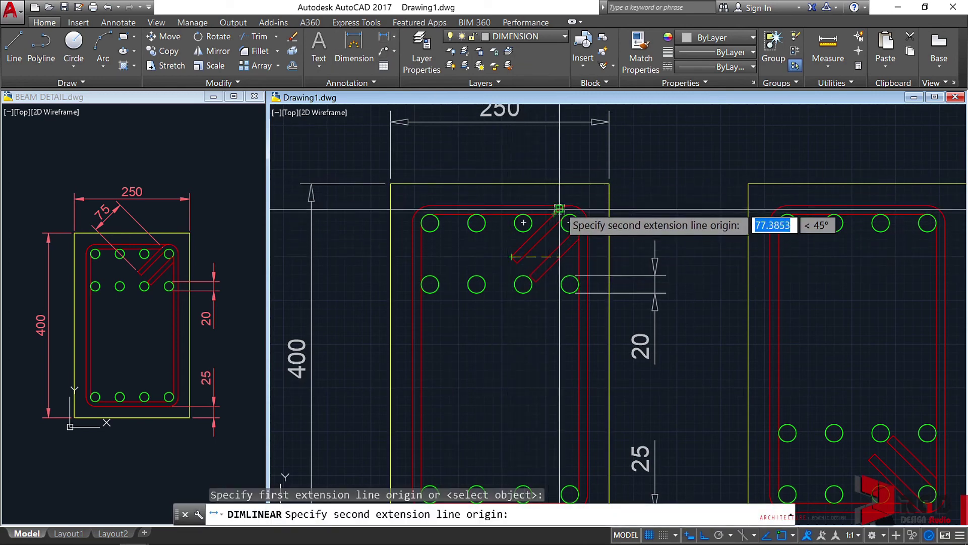
pyautogui.scroll(5, 559, 209)
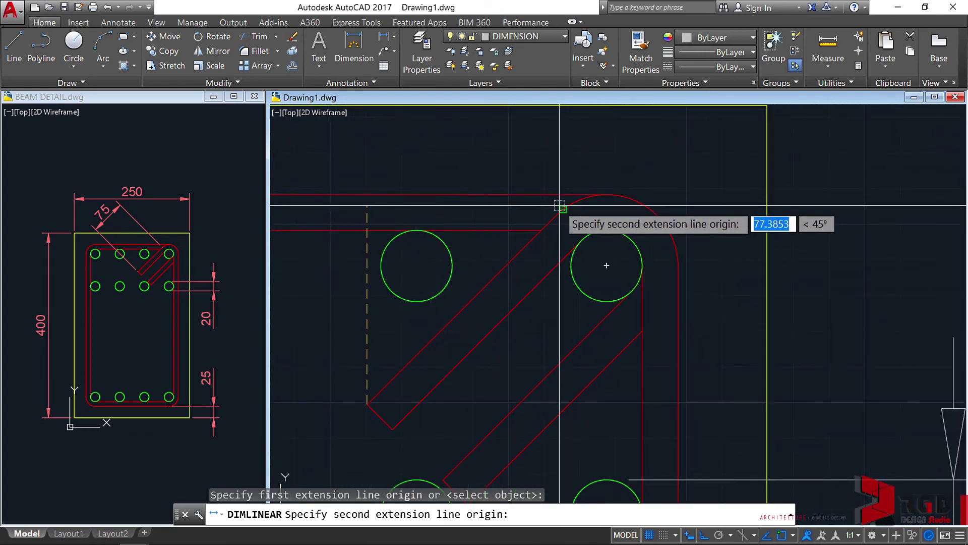
pyautogui.click(561, 206)
pyautogui.scroll(-5, 561, 205)
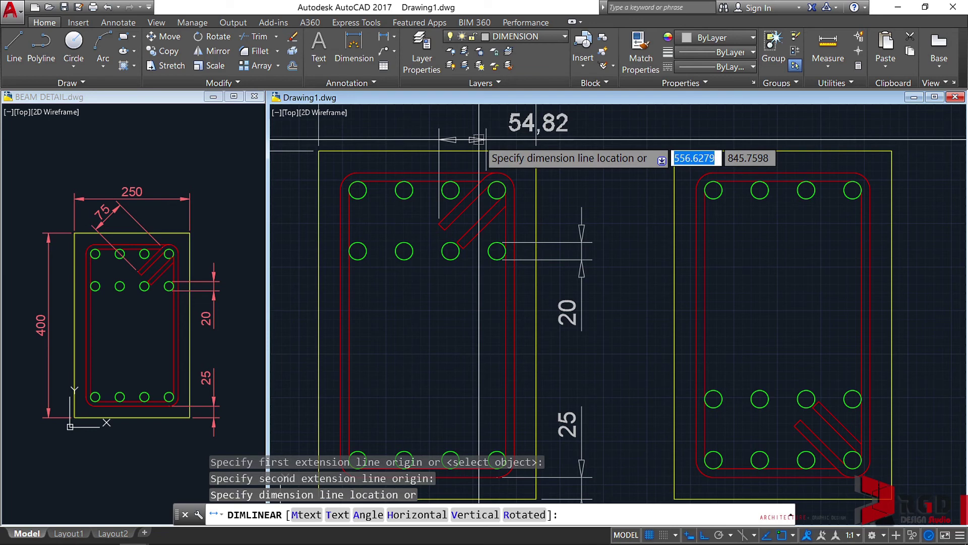
pyautogui.press('Escape')
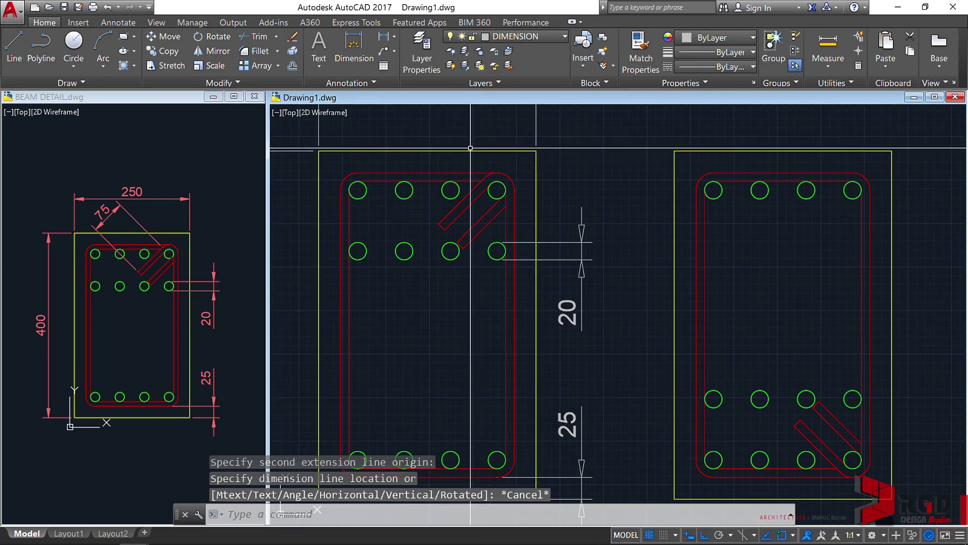
pyautogui.write('DIMALI')
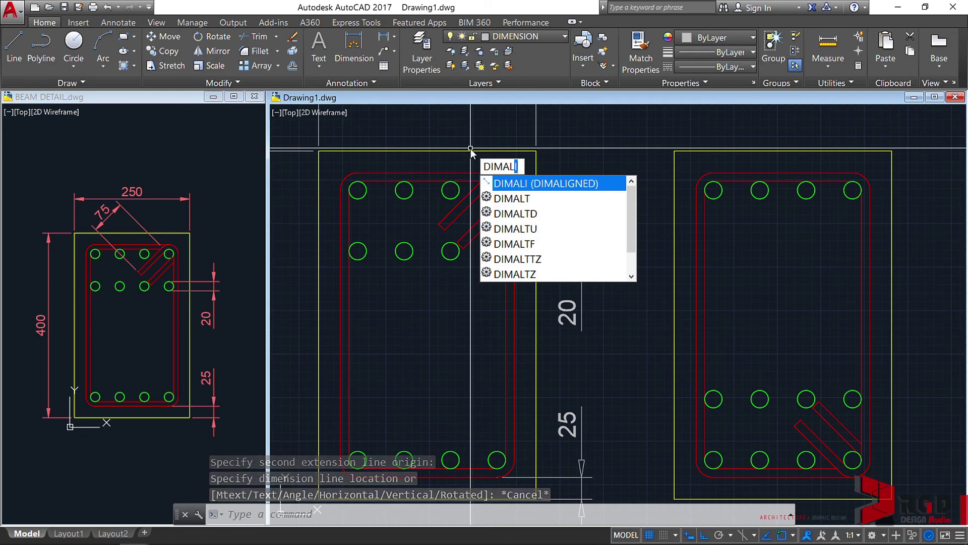
pyautogui.press('Escape')
# Step: Add a 75 aligned dimension parallel to the left section's diagonal corner bar
pyautogui.click(395, 36)
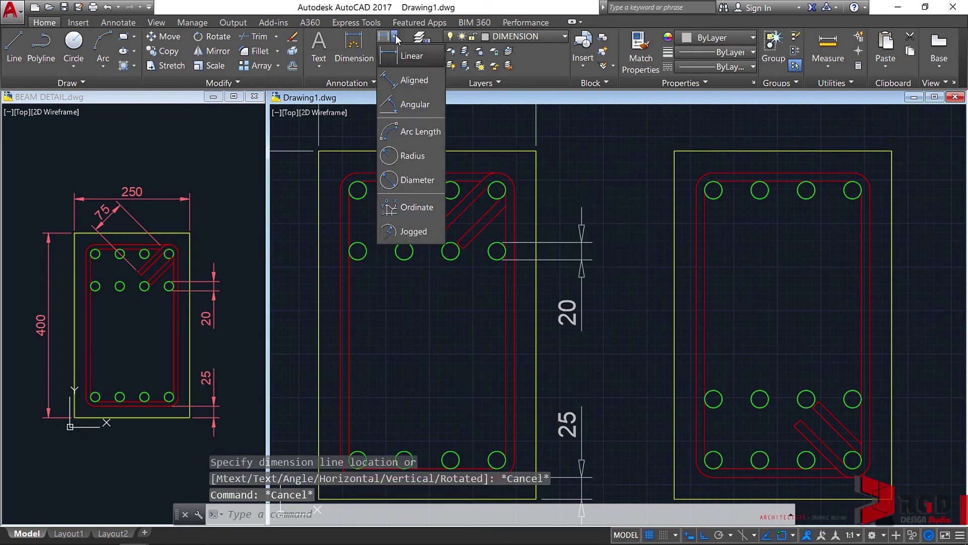
pyautogui.click(414, 82)
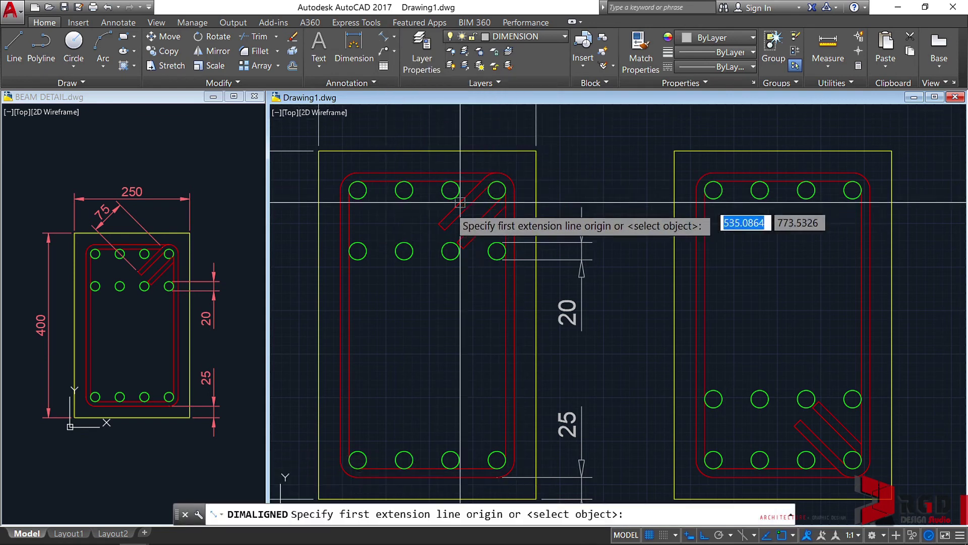
pyautogui.click(438, 224)
pyautogui.scroll(5, 484, 177)
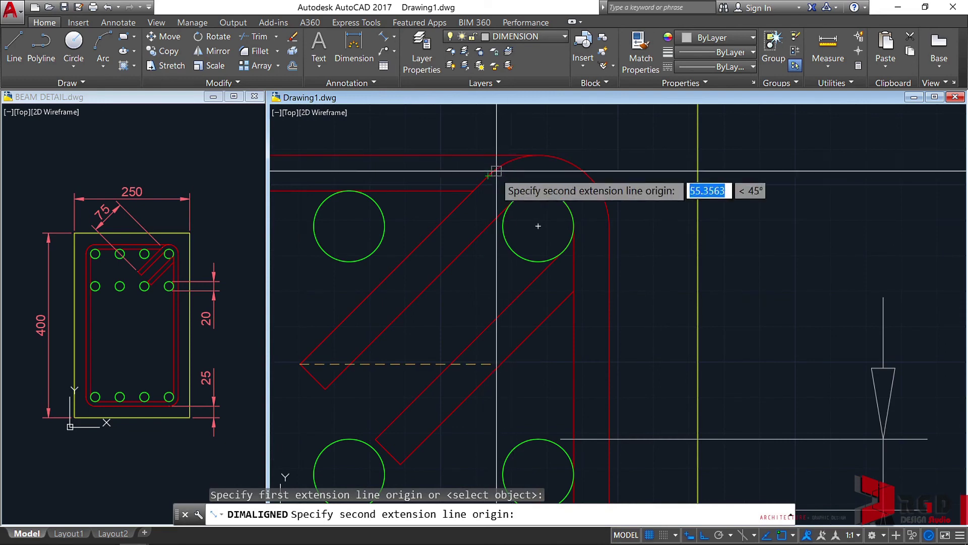
pyautogui.click(488, 176)
pyautogui.scroll(-4, 488, 175)
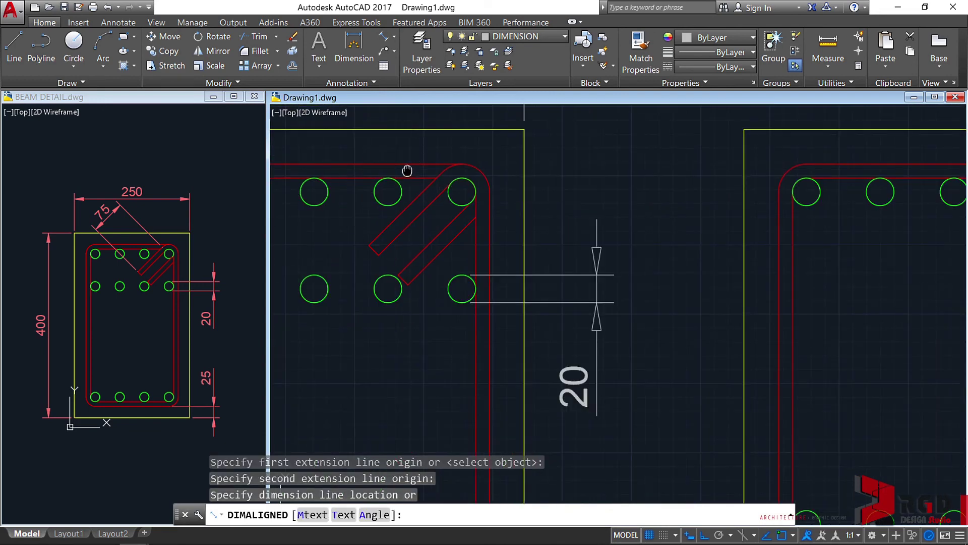
pyautogui.moveTo(404, 169); pyautogui.dragTo(572, 306, button='middle')
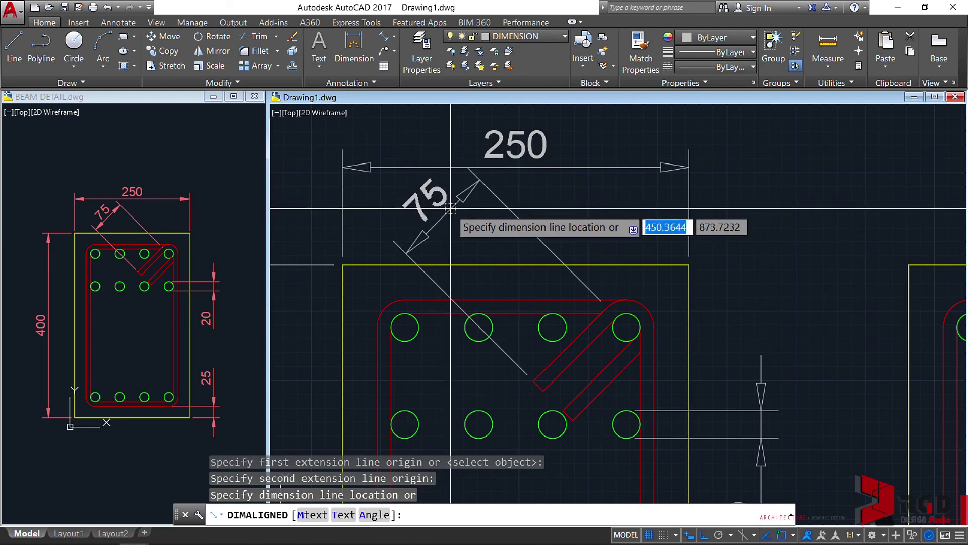
pyautogui.click(451, 207)
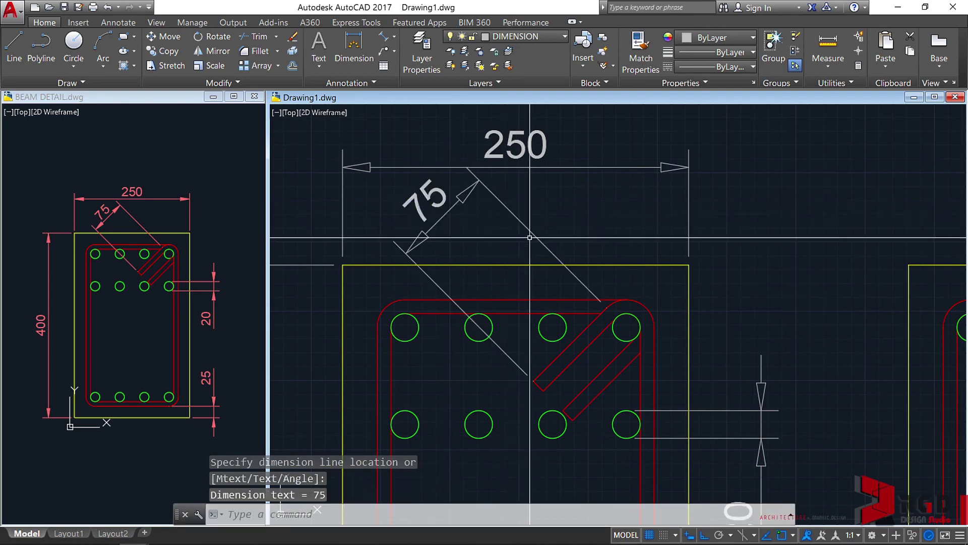
# Step: Grip-stretch the 250 dimension line higher above the beam
pyautogui.moveTo(576, 213); pyautogui.dragTo(650, 280, button='middle')
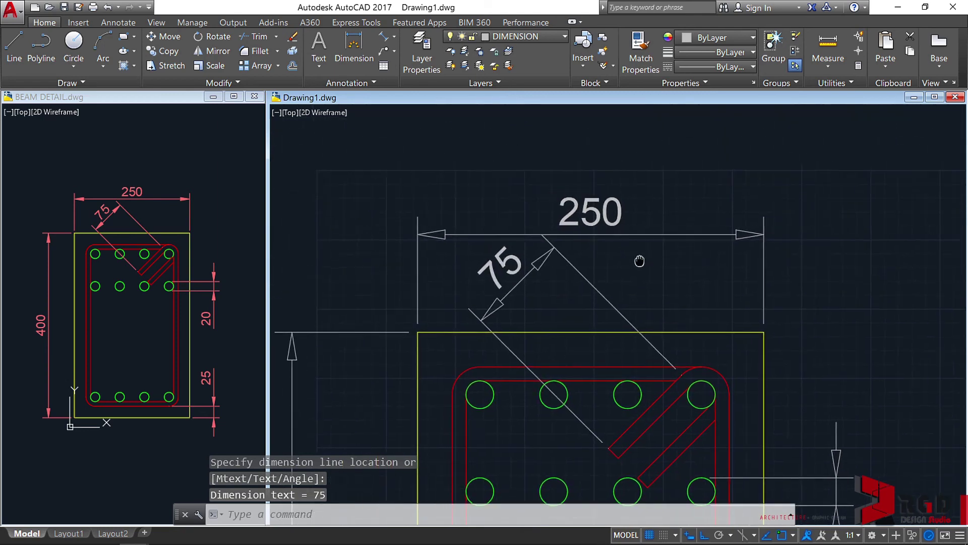
pyautogui.click(604, 233)
pyautogui.scroll(2, 621, 222)
pyautogui.scroll(-2, 621, 222)
pyautogui.click(592, 212)
pyautogui.scroll(2, 594, 197)
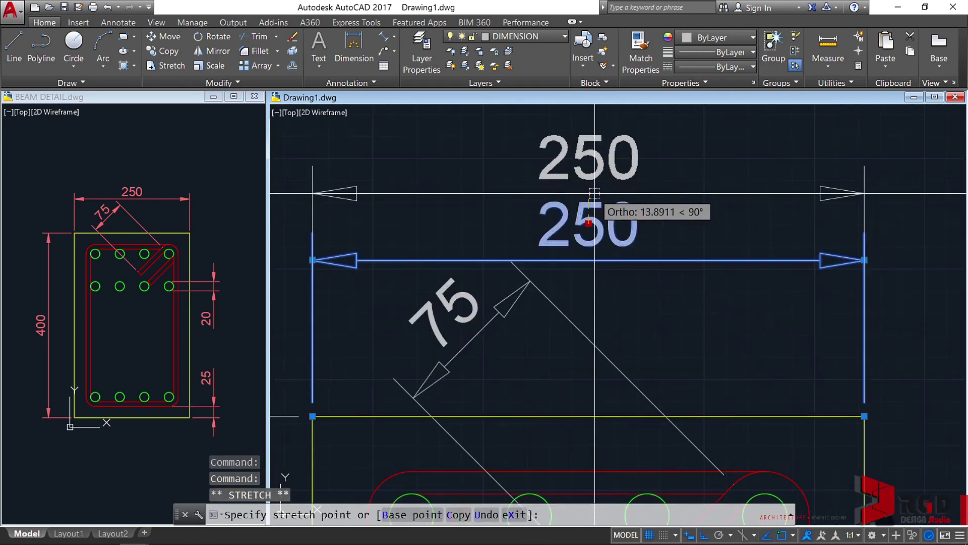
pyautogui.click(593, 198)
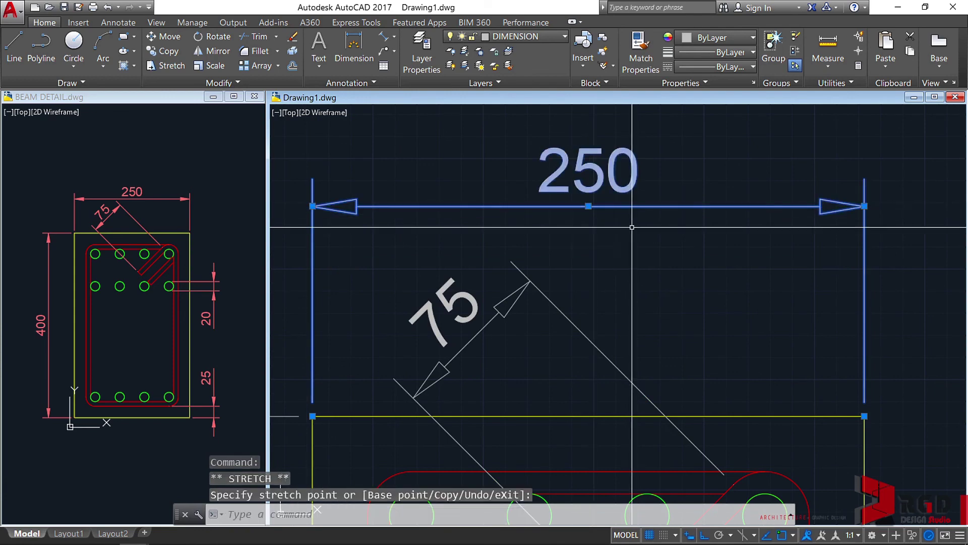
pyautogui.scroll(-2, 598, 251)
pyautogui.press('Escape')
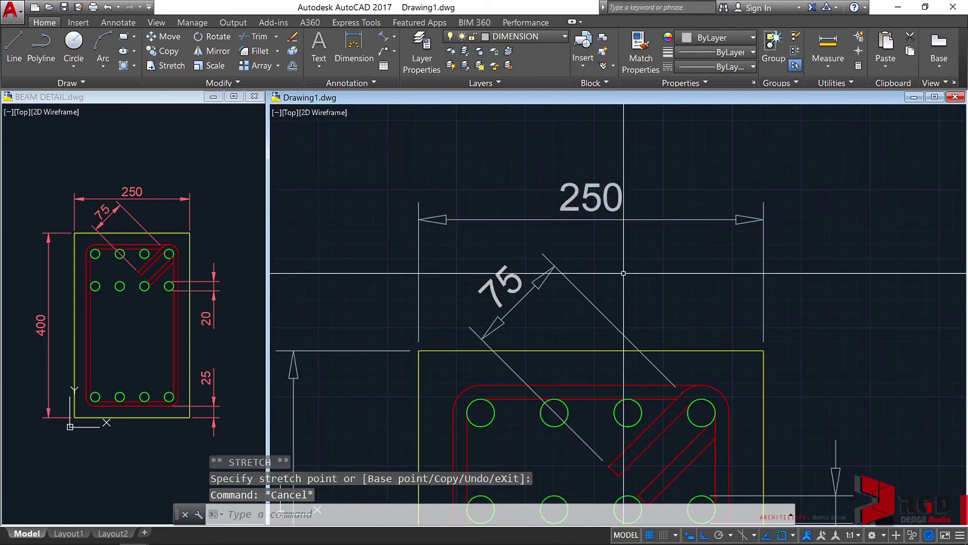
pyautogui.scroll(-3, 684, 335)
pyautogui.moveTo(684, 335)
pyautogui.mouseDown(button='middle')
pyautogui.moveTo(623, 324)
pyautogui.moveTo(641, 334)
pyautogui.mouseUp(button='middle')
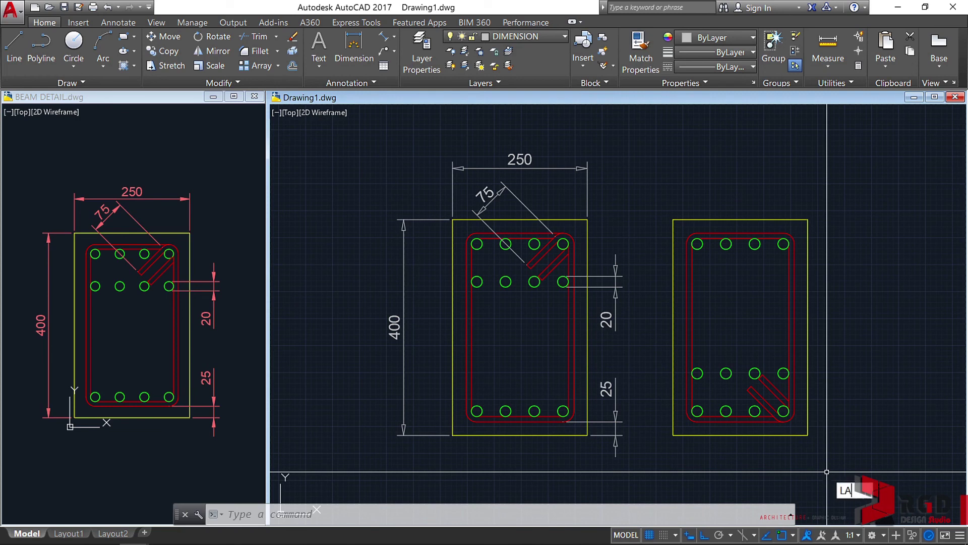
pyautogui.press('Return')
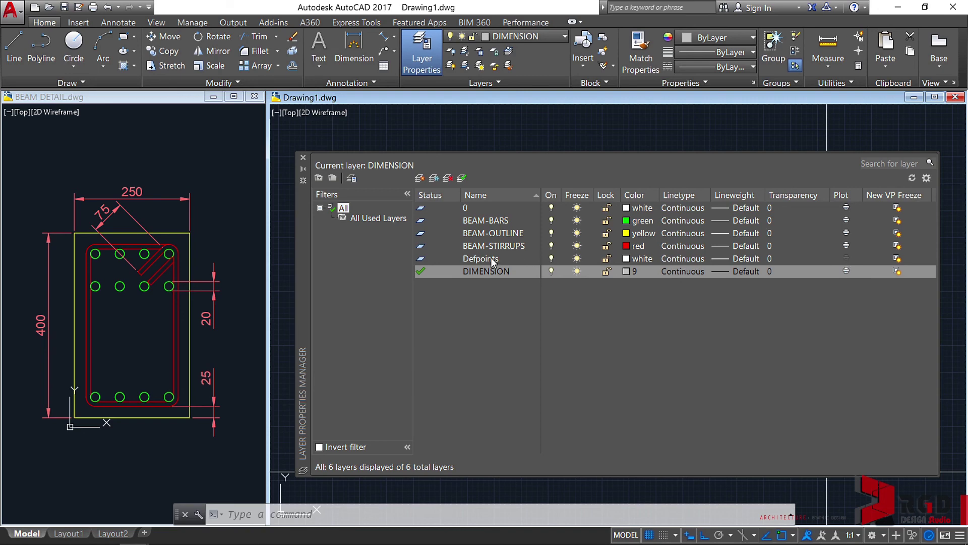
pyautogui.click(702, 259)
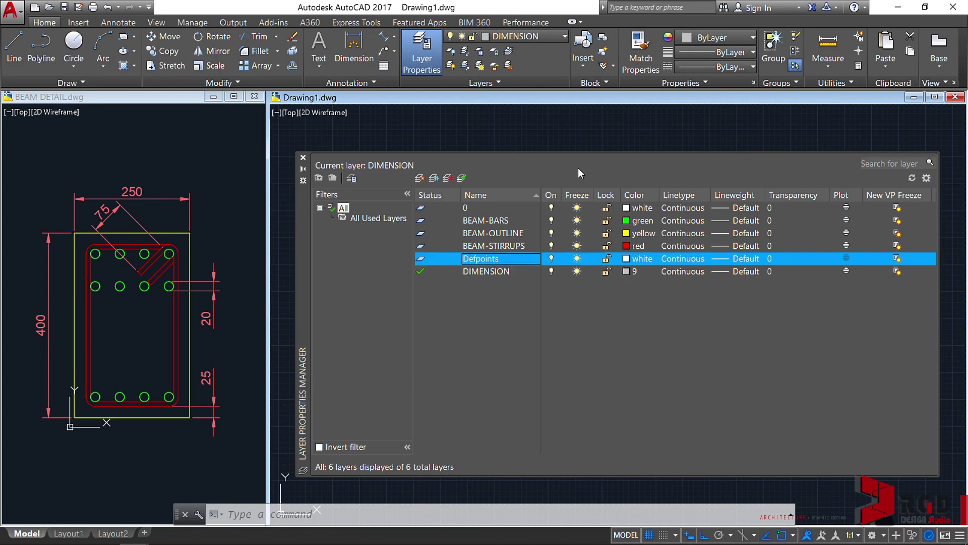
pyautogui.click(304, 159)
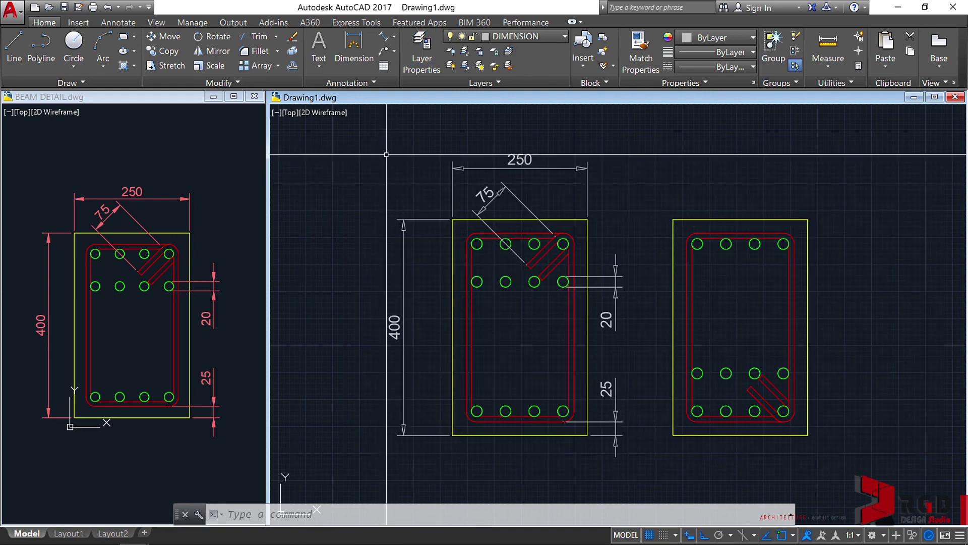
# Step: Open Save As in the Documents folder with the file name BEAM DETAILS
pyautogui.click(19, 14)
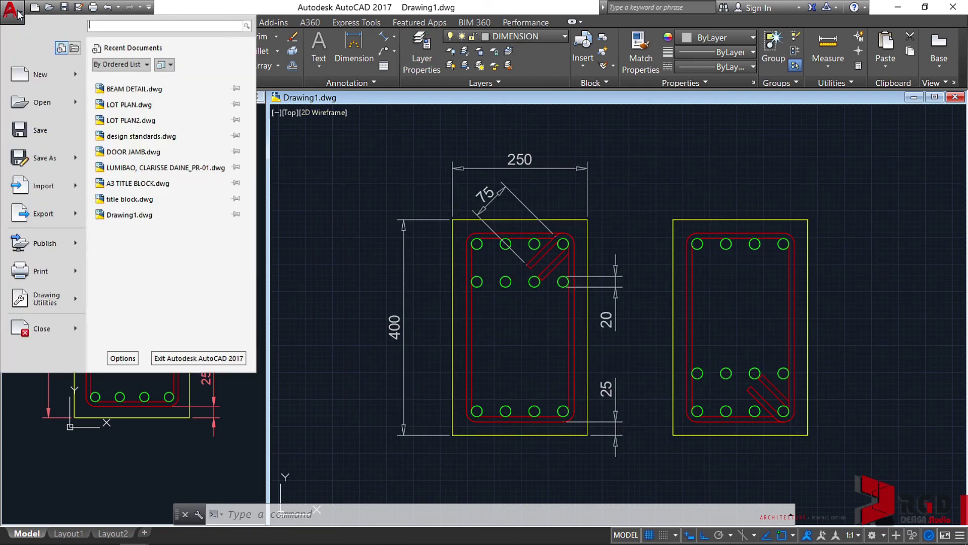
pyautogui.click(45, 159)
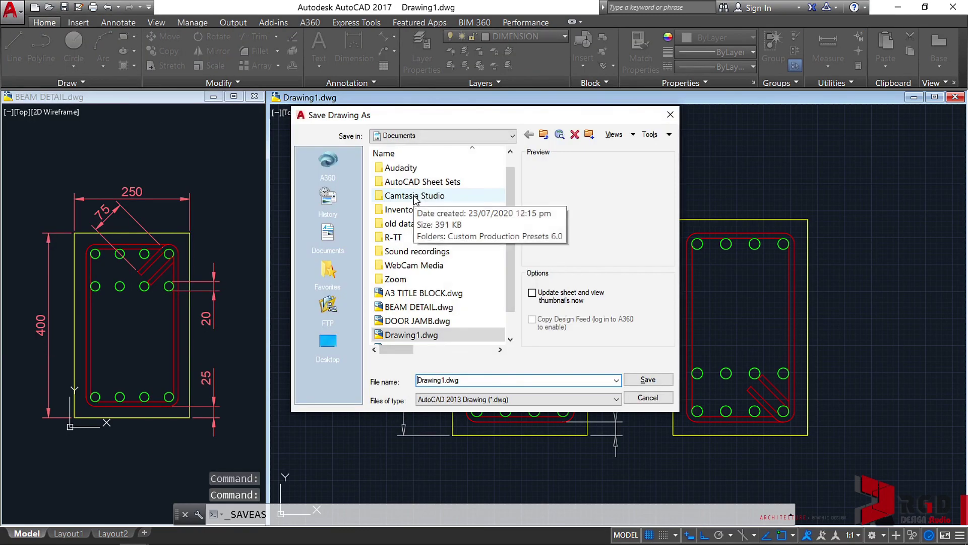
pyautogui.click(670, 116)
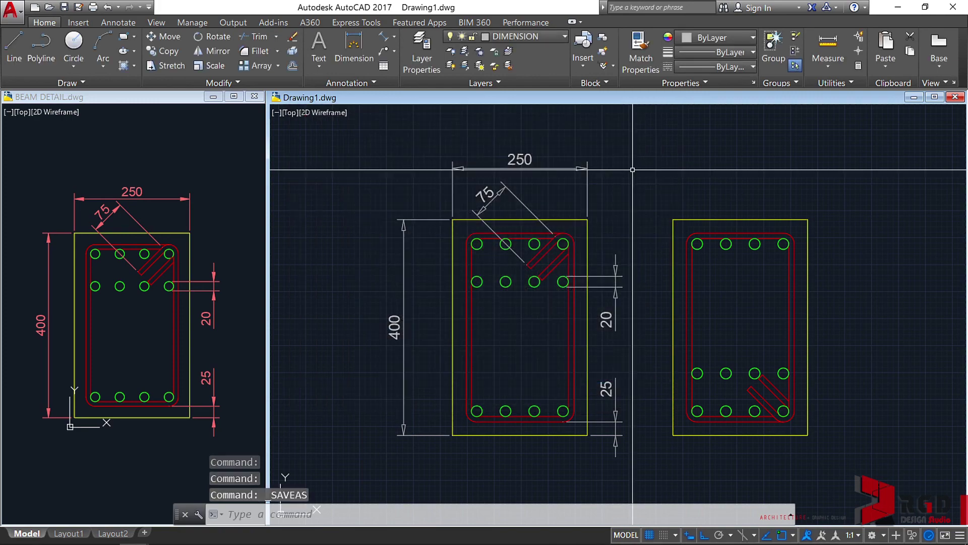
pyautogui.hotkey('ctrl', 'shift', 's')
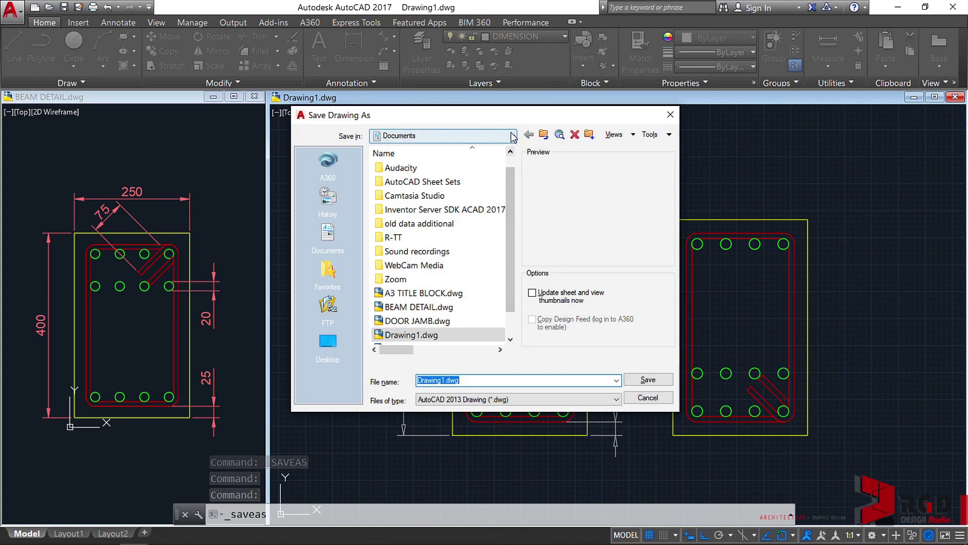
pyautogui.click(512, 136)
pyautogui.click(513, 136)
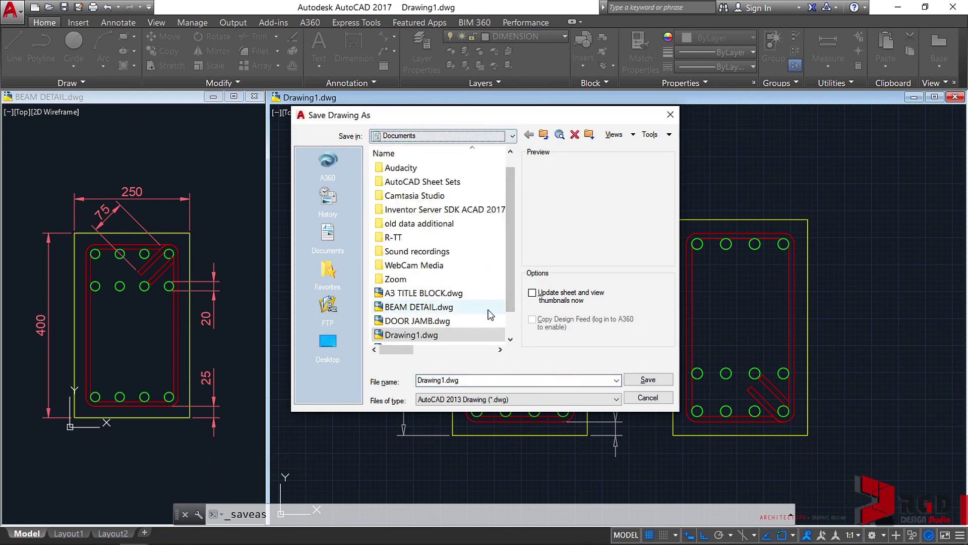
pyautogui.click(467, 380)
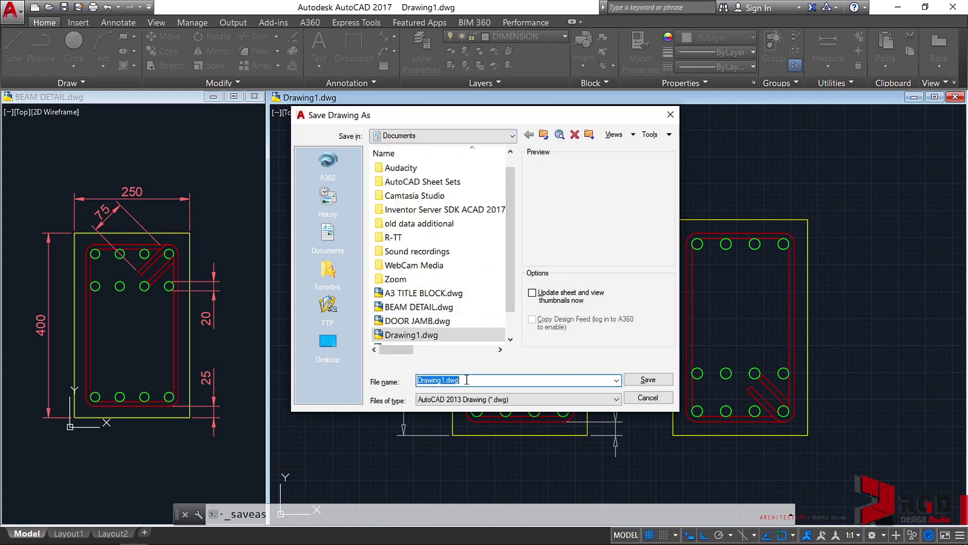
pyautogui.write('BEAM DEATI')
pyautogui.press('BackSpace')
pyautogui.write('TAILS')
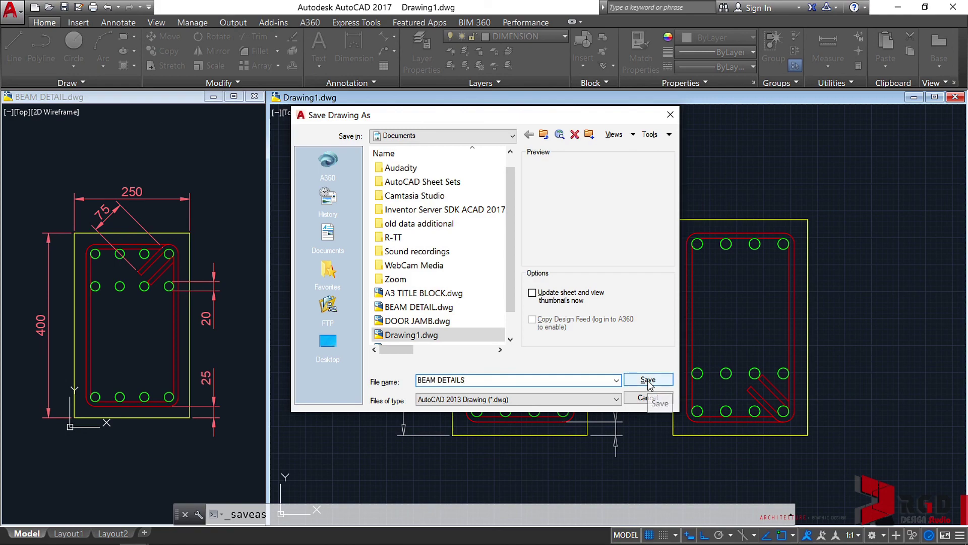